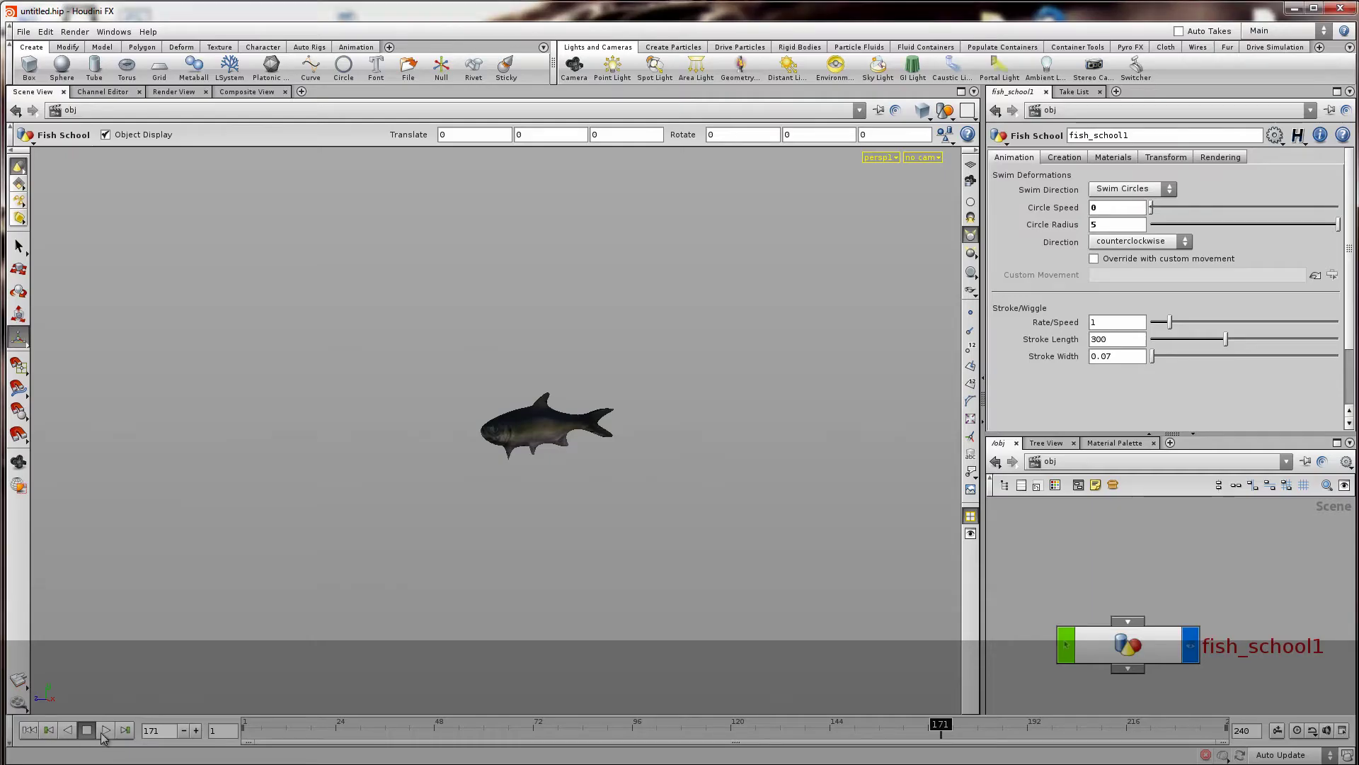
# Show the reference grid in the viewport around the swimming fish
pyautogui.press('Escape')
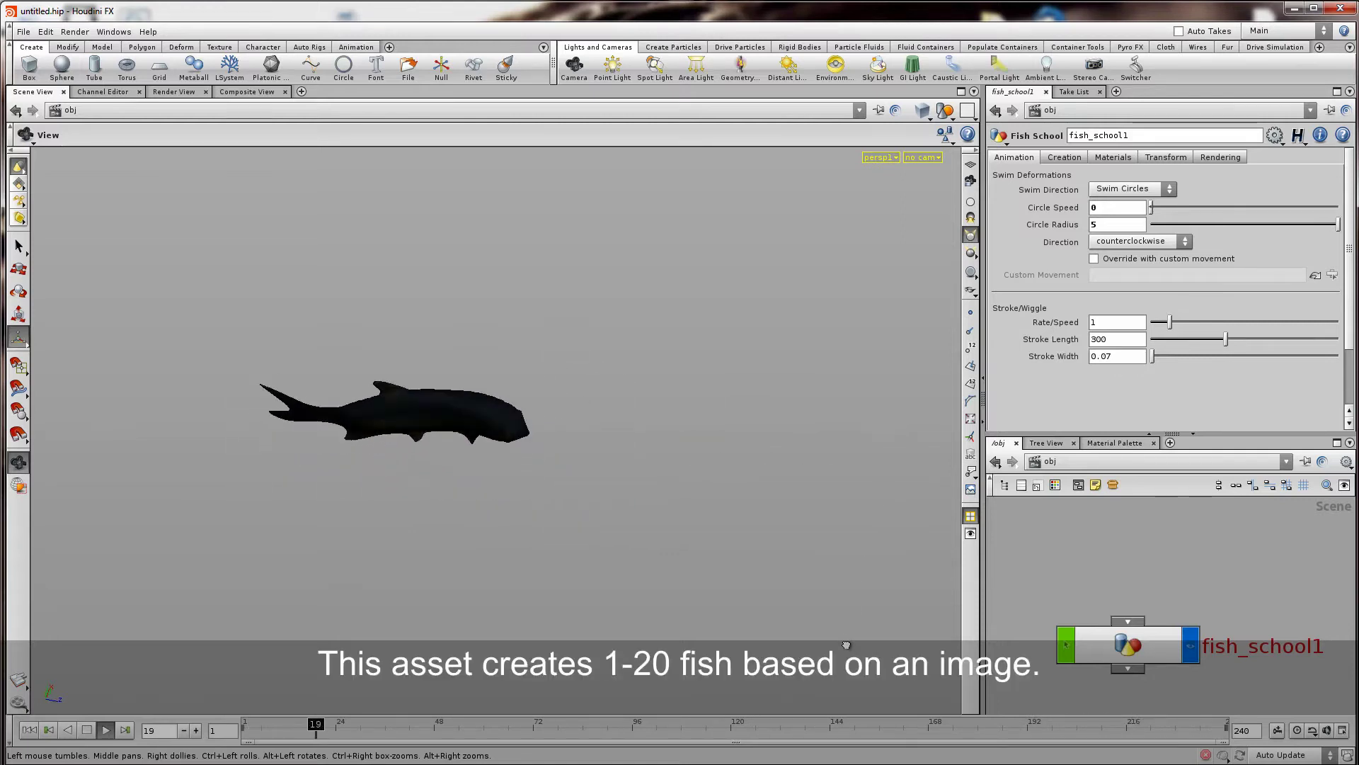
pyautogui.press('Return')
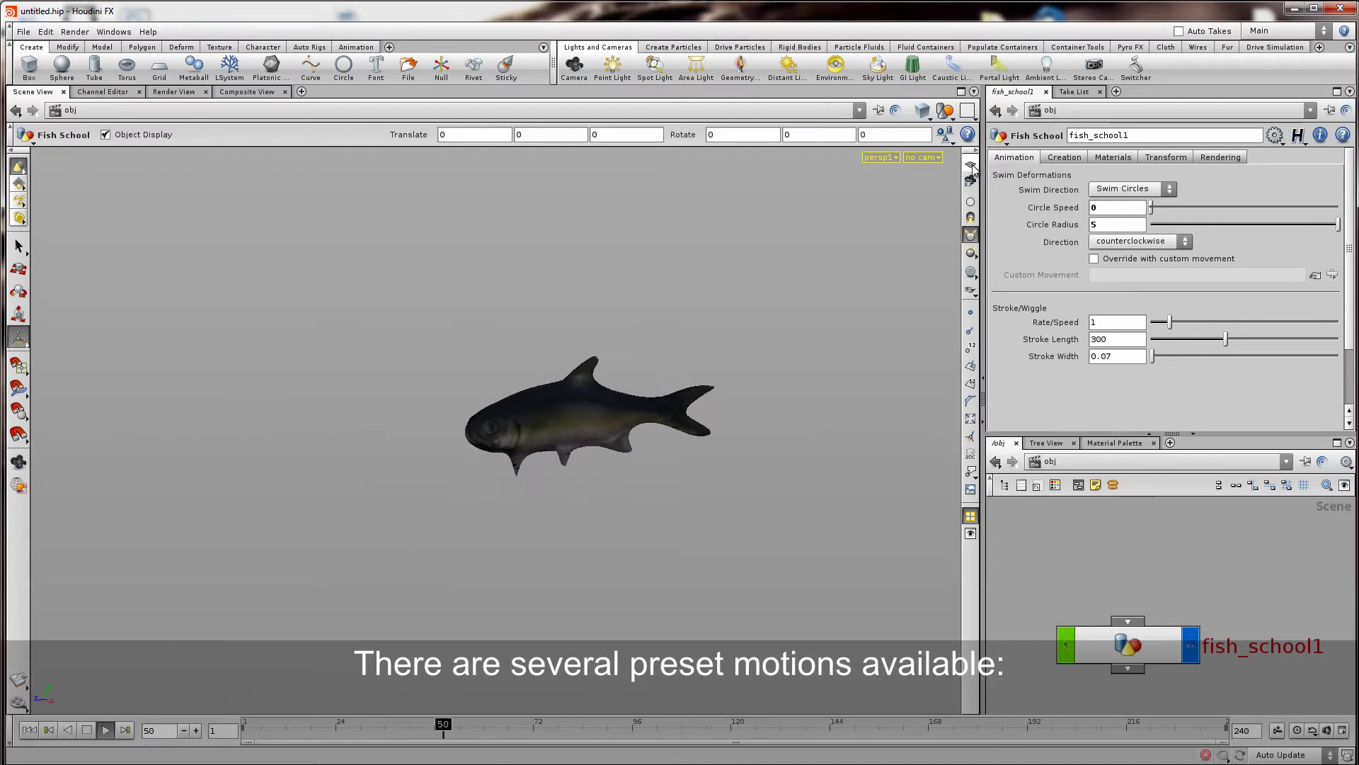
pyautogui.click(970, 166)
pyautogui.press('space')
pyautogui.moveTo(776, 440); pyautogui.dragTo(191, 457, button='right')
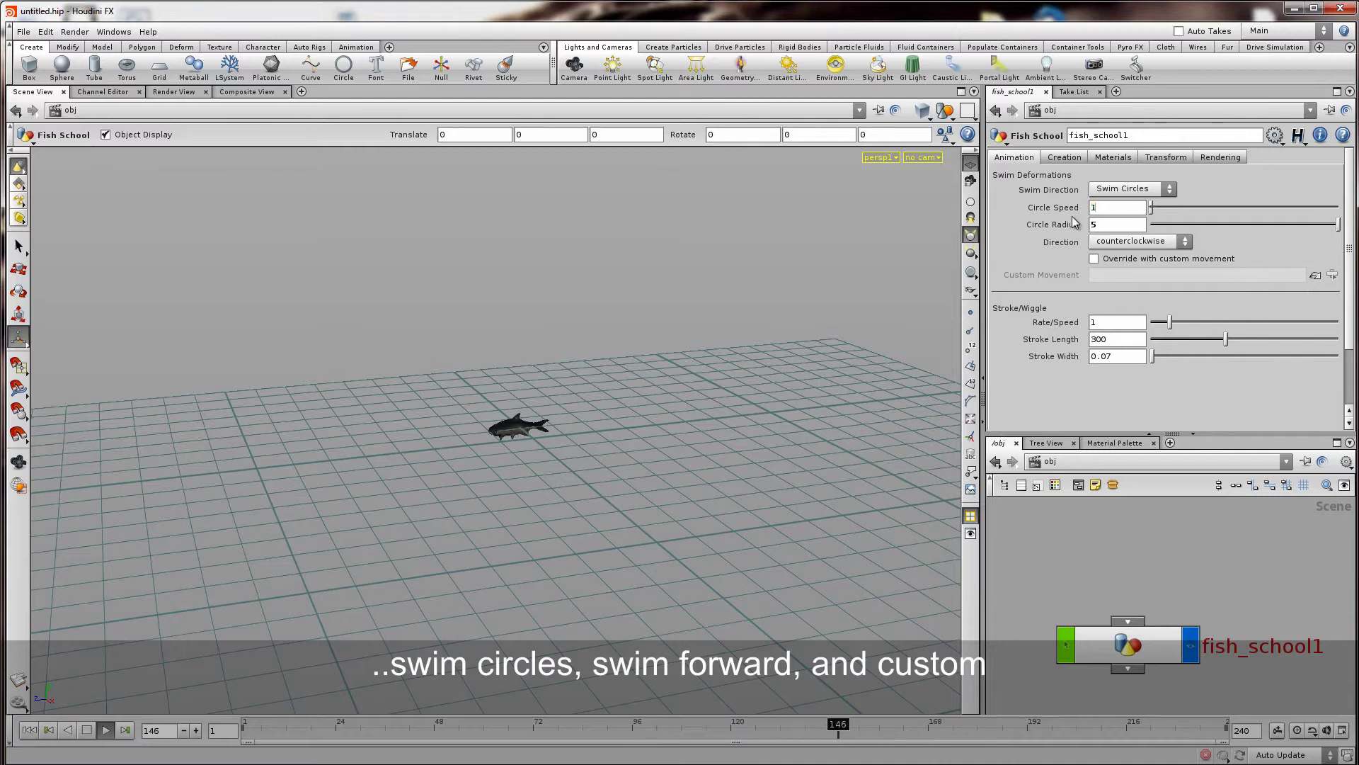
# Examine the fish's swimming motion and path relative to the grid from several angles
pyautogui.press('space')
pyautogui.moveTo(607, 470); pyautogui.dragTo(442, 504, button='right')
pyautogui.moveTo(442, 503); pyautogui.dragTo(464, 525)
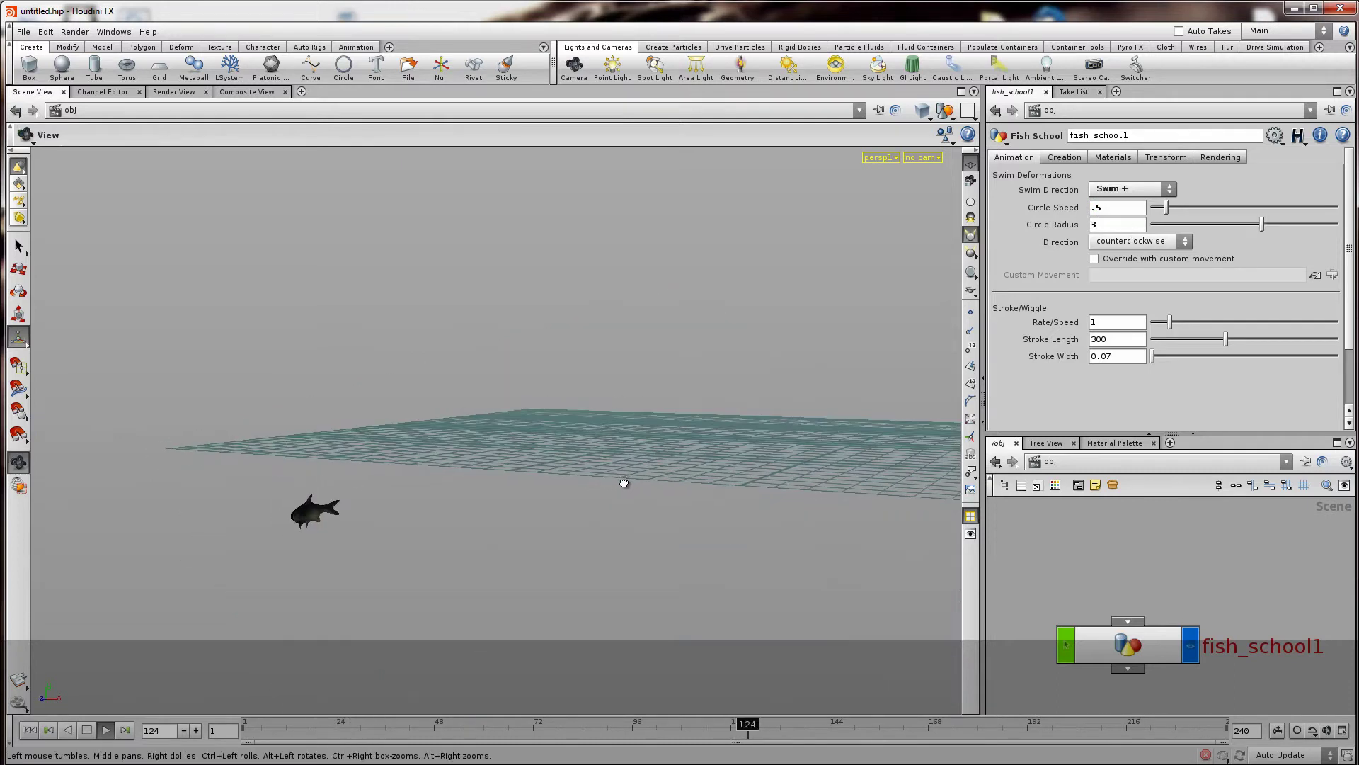
pyautogui.press('Return')
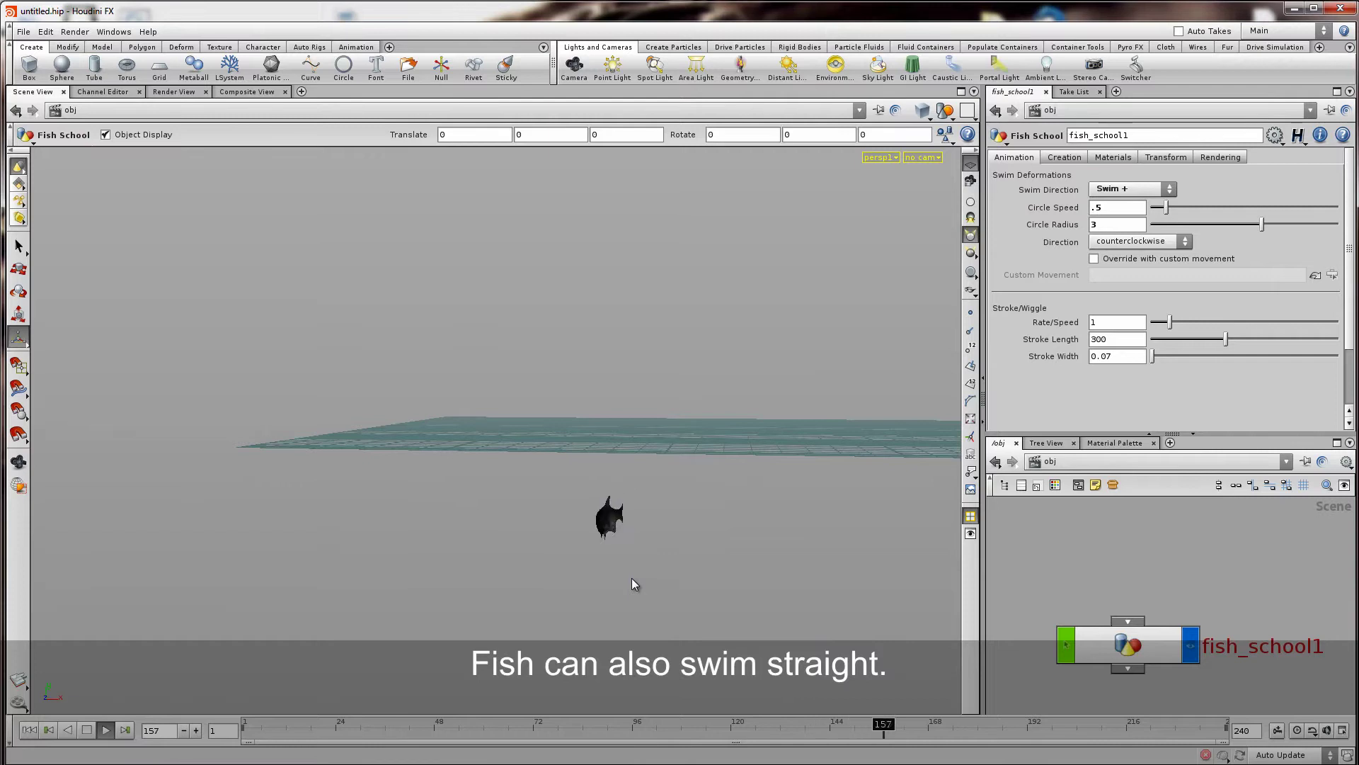
pyautogui.moveTo(631, 578); pyautogui.dragTo(493, 626)
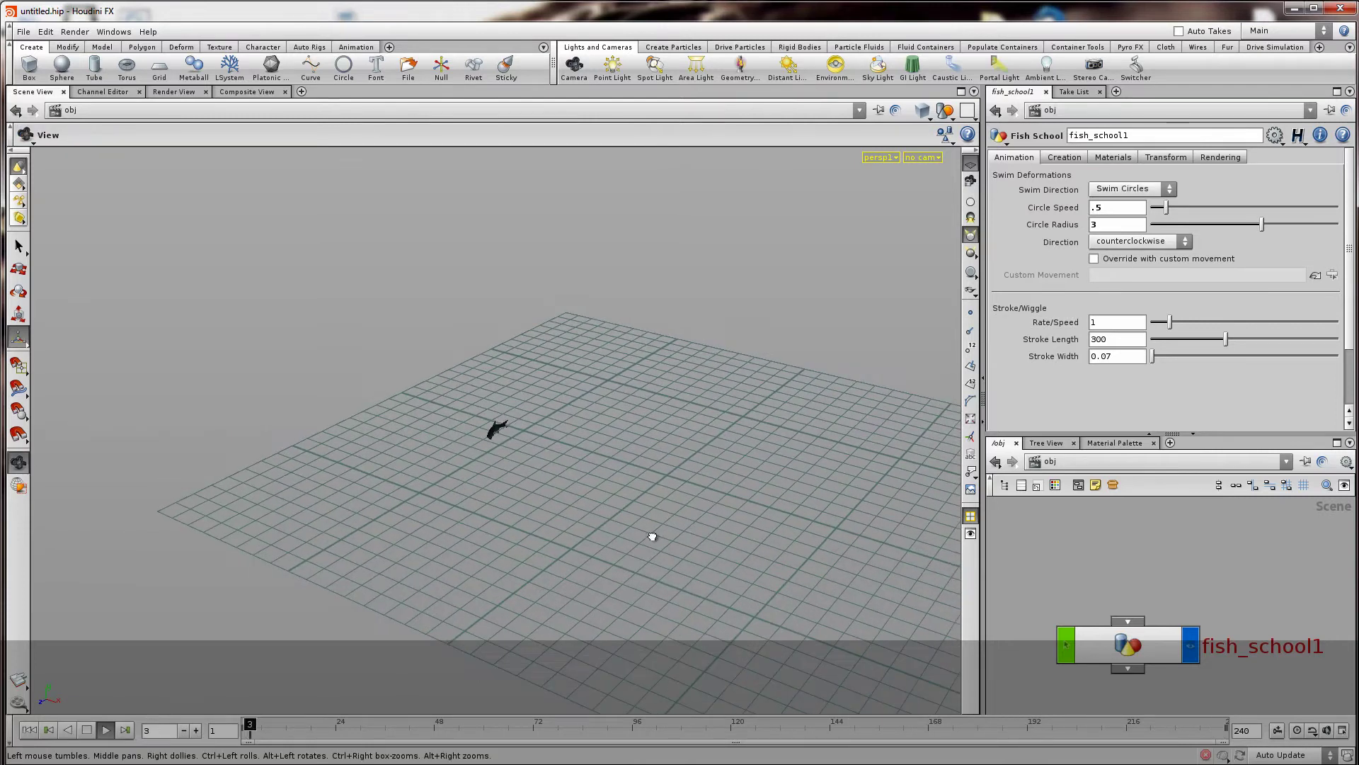
pyautogui.moveTo(649, 536); pyautogui.dragTo(565, 472)
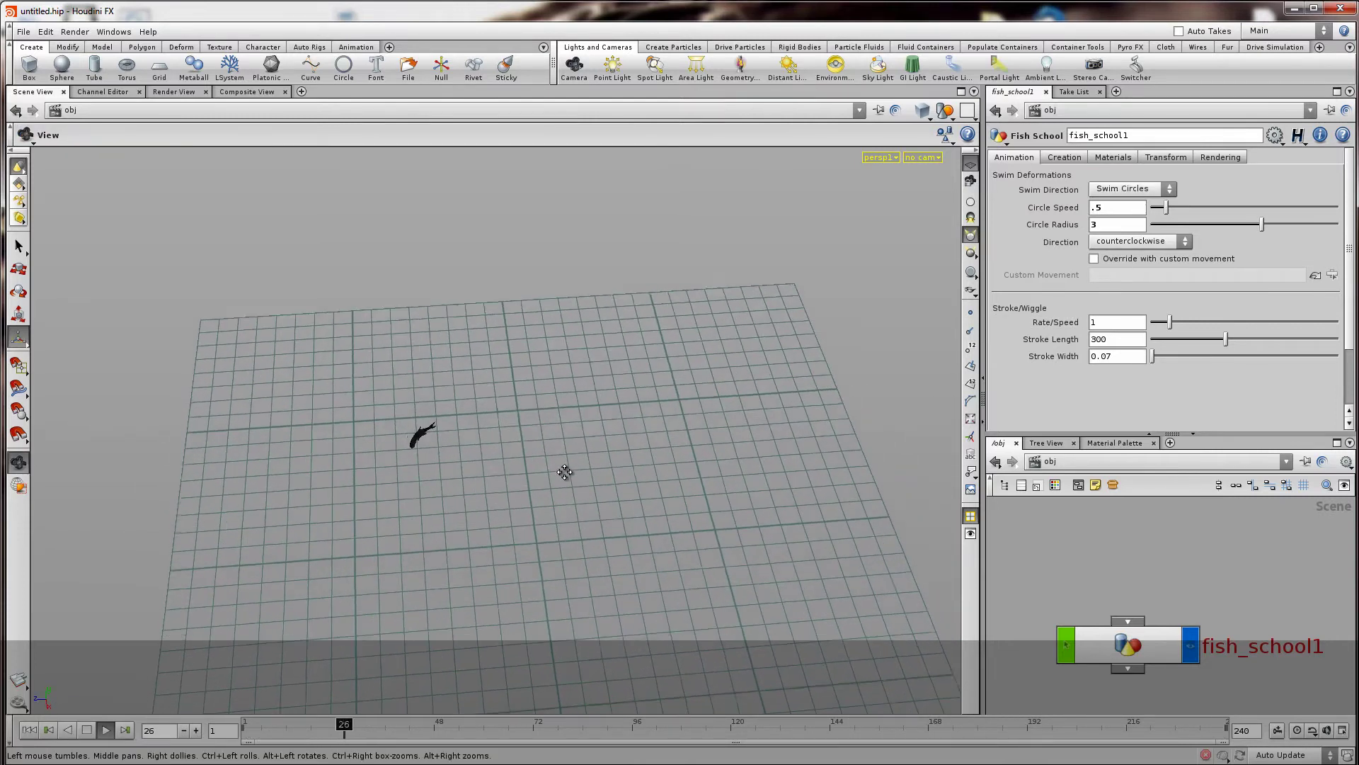
pyautogui.moveTo(564, 472); pyautogui.dragTo(574, 427, button='middle')
# Change the number of fish in the school's creation settings
pyautogui.click(1060, 158)
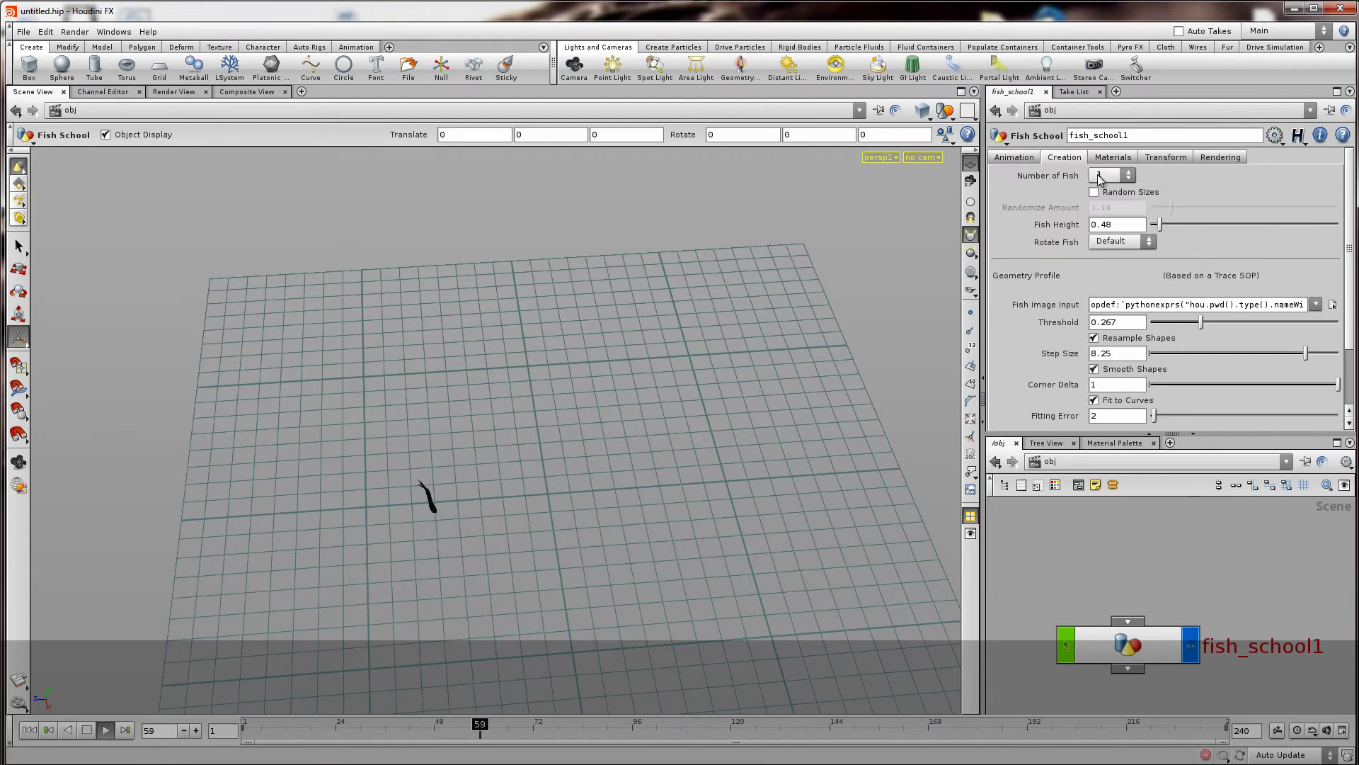
pyautogui.click(1098, 178)
pyautogui.click(1102, 204)
pyautogui.moveTo(589, 535); pyautogui.dragTo(652, 465)
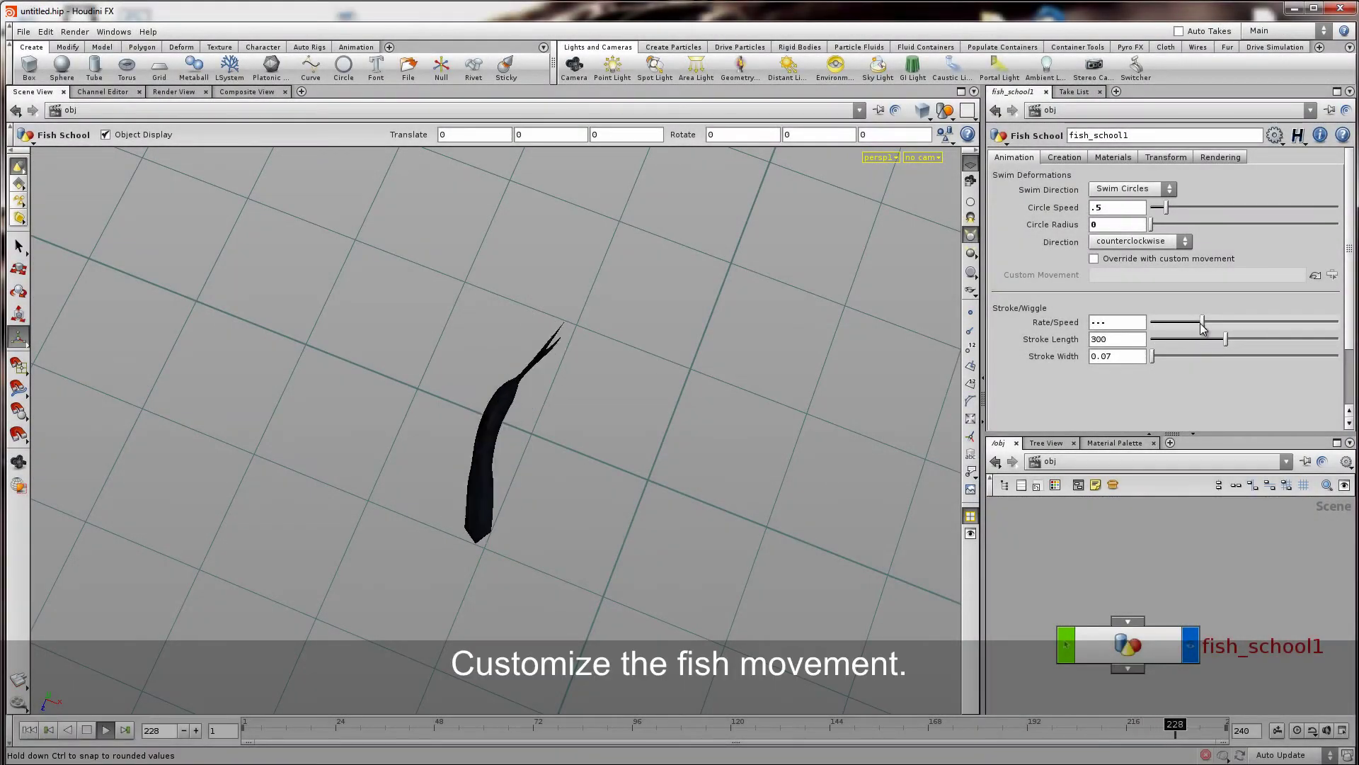
# Try a lower wiggle rate and a larger stroke width for the fish's movement
pyautogui.moveTo(1202, 322); pyautogui.dragTo(1171, 327)
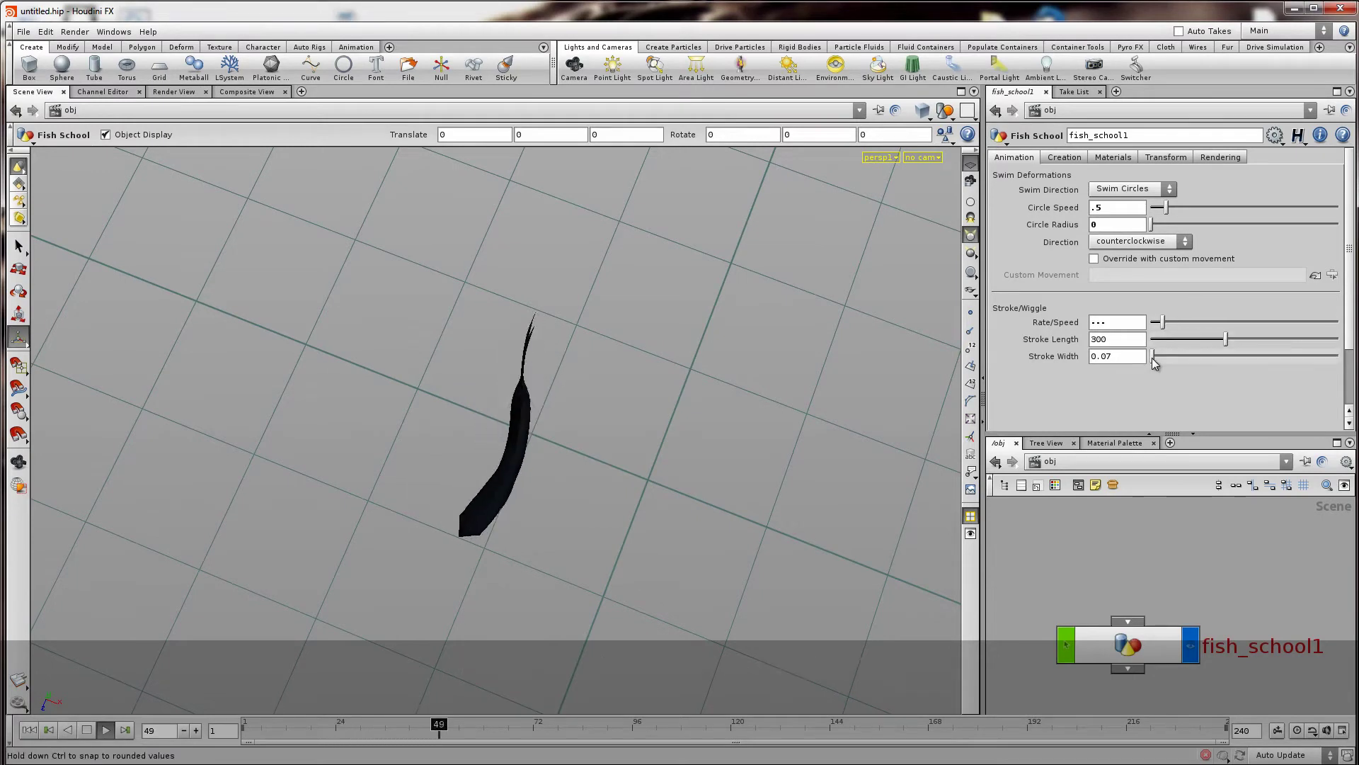
pyautogui.moveTo(1153, 356); pyautogui.dragTo(1262, 341)
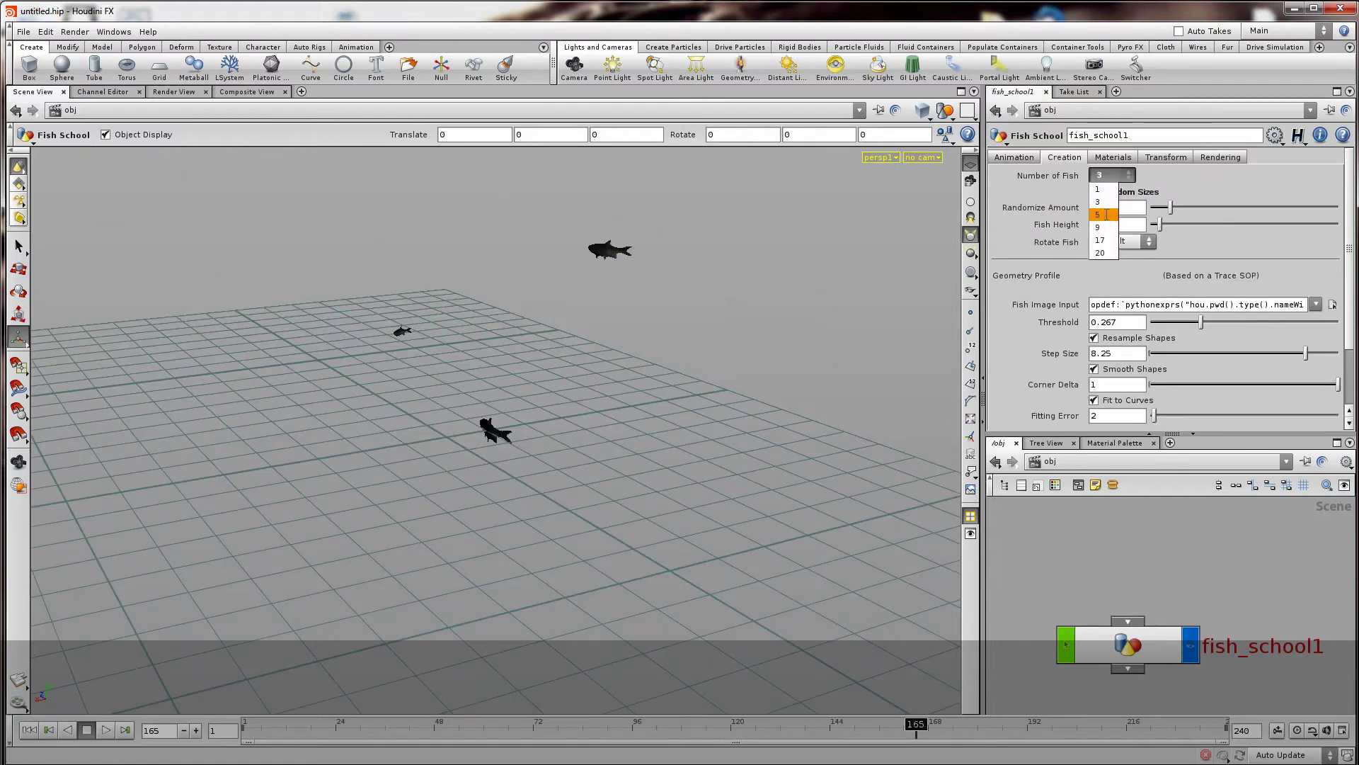
# Enable random fish sizes with a randomize amount of 1.44
pyautogui.click(1106, 214)
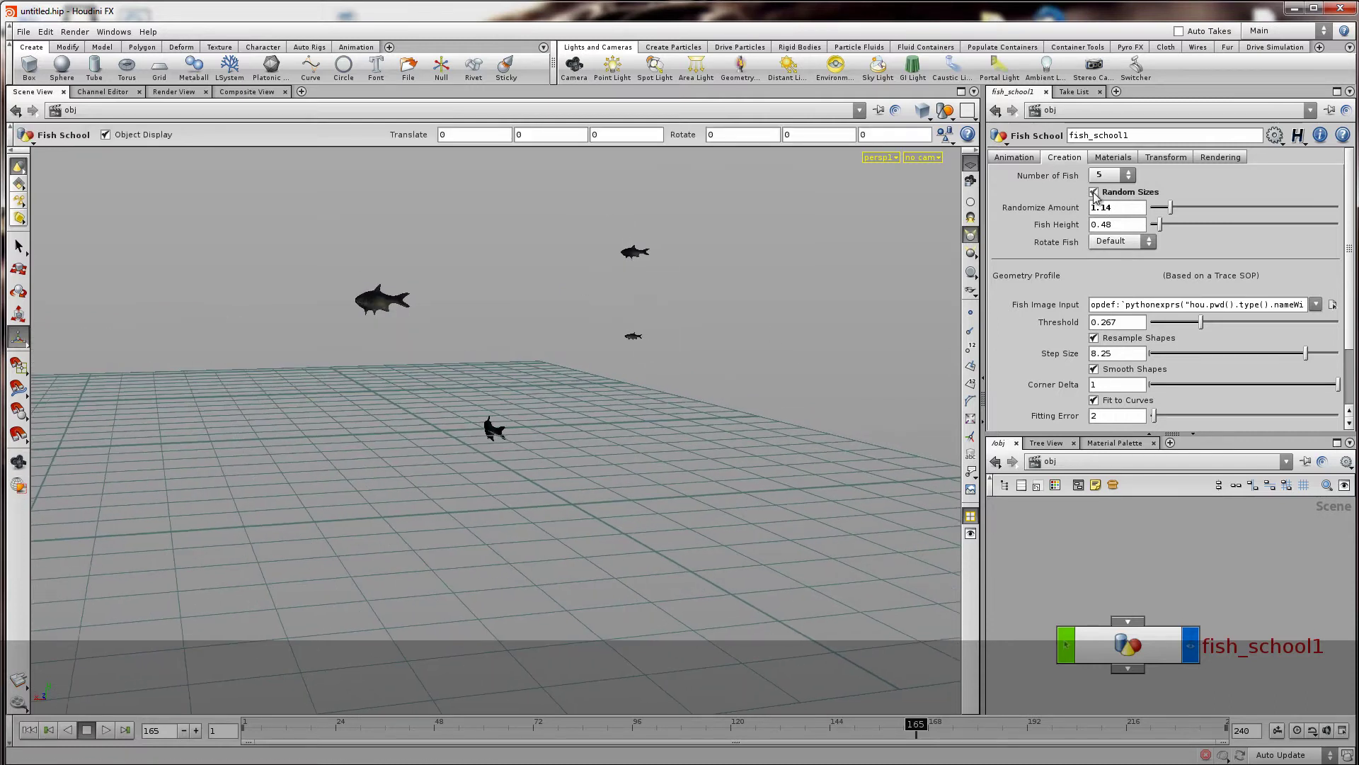
pyautogui.click(1093, 192)
pyautogui.click(1094, 193)
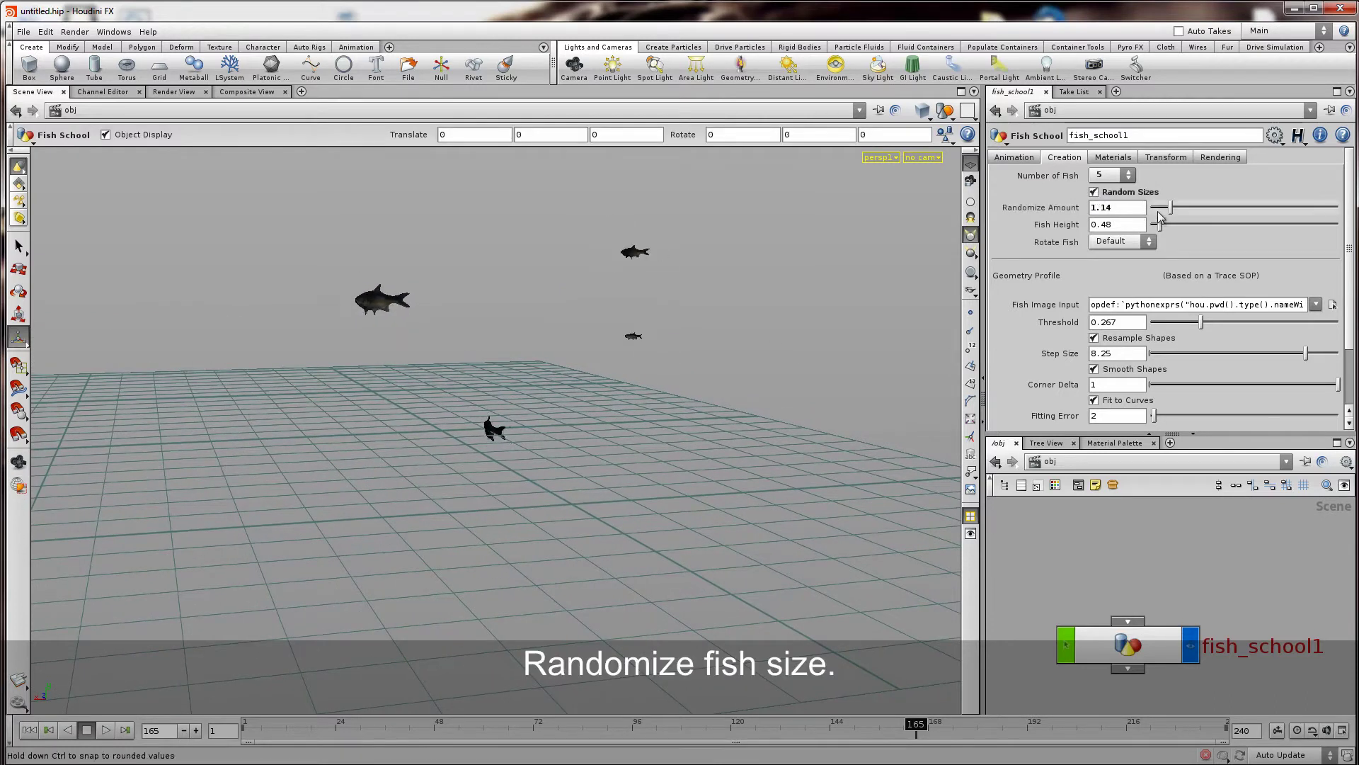
pyautogui.moveTo(1189, 211); pyautogui.dragTo(1180, 211)
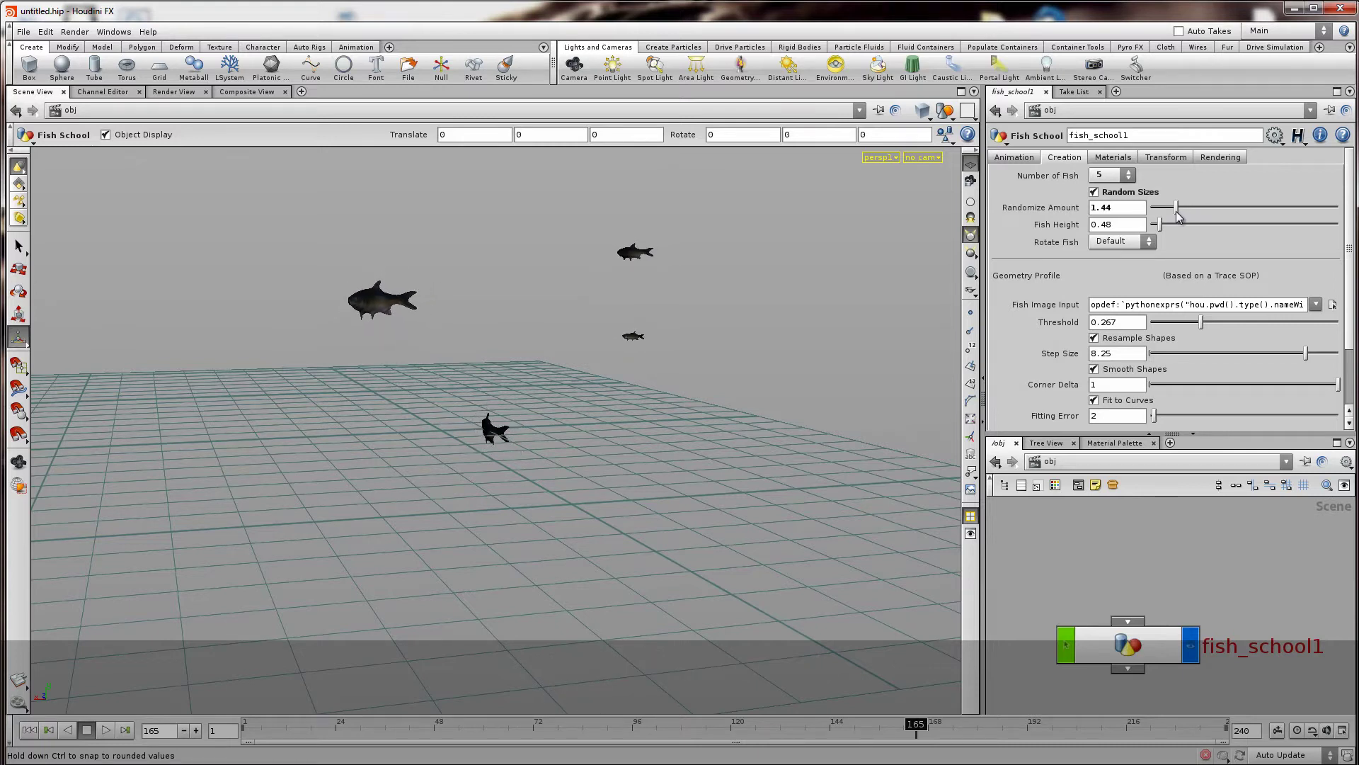
pyautogui.click(1111, 255)
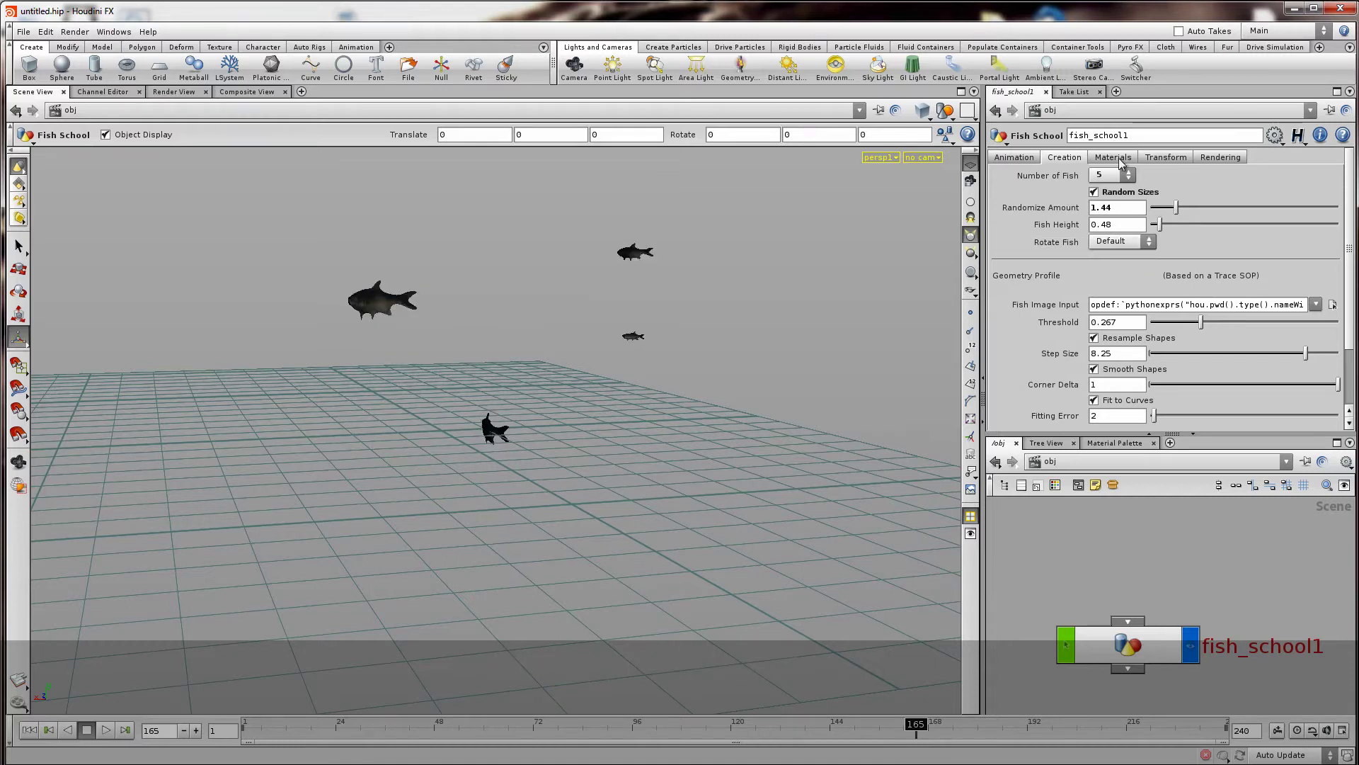
# Switch the fish geometry to the flat low-resolution version
pyautogui.moveTo(1349, 295); pyautogui.dragTo(1352, 366)
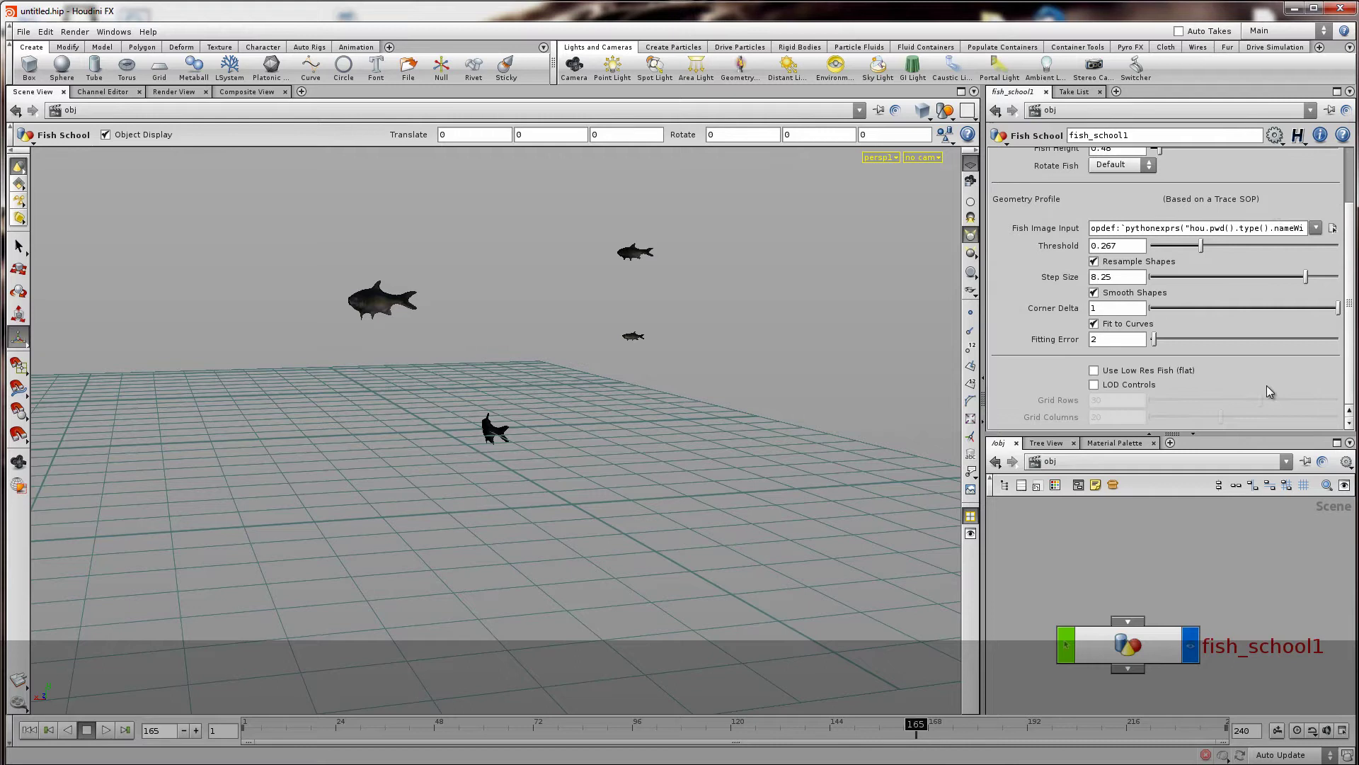
pyautogui.keyDown('alt'); pyautogui.moveTo(415, 374); pyautogui.dragTo(893, 342, button='right'); pyautogui.keyUp('alt')
pyautogui.keyDown('alt'); pyautogui.moveTo(477, 453); pyautogui.dragTo(673, 434); pyautogui.keyUp('alt')
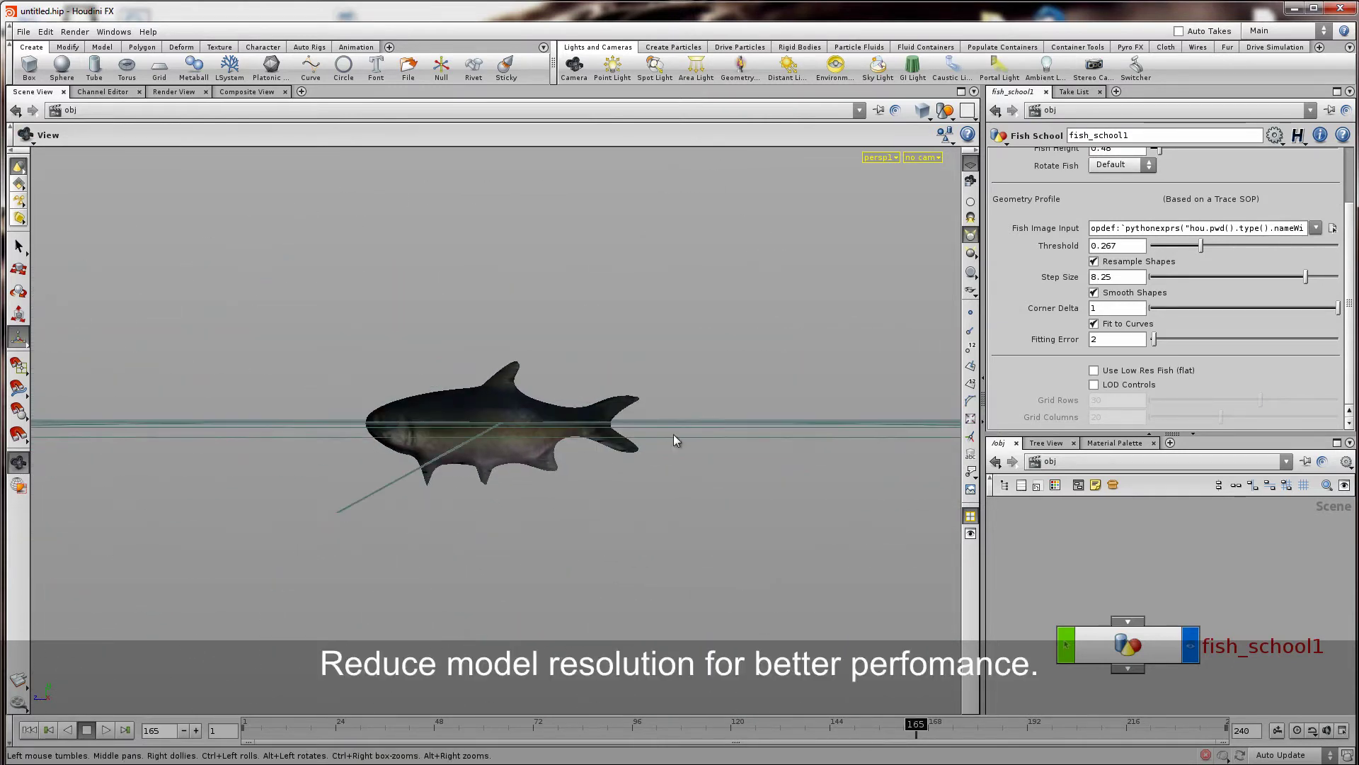
pyautogui.click(1093, 371)
pyautogui.keyDown('alt'); pyautogui.moveTo(622, 416); pyautogui.dragTo(575, 521); pyautogui.keyUp('alt')
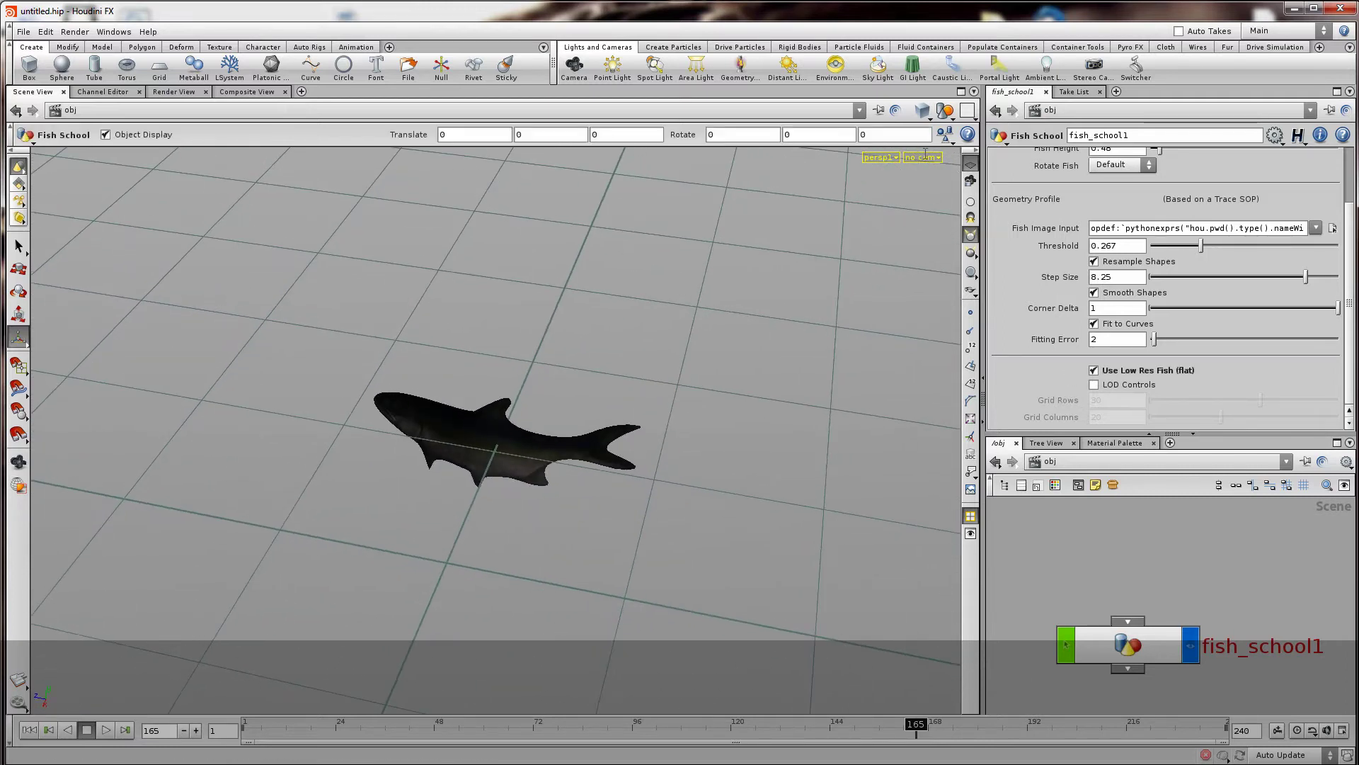
# Display the fish model in wireframe to show its mesh
pyautogui.click(922, 111)
pyautogui.click(945, 157)
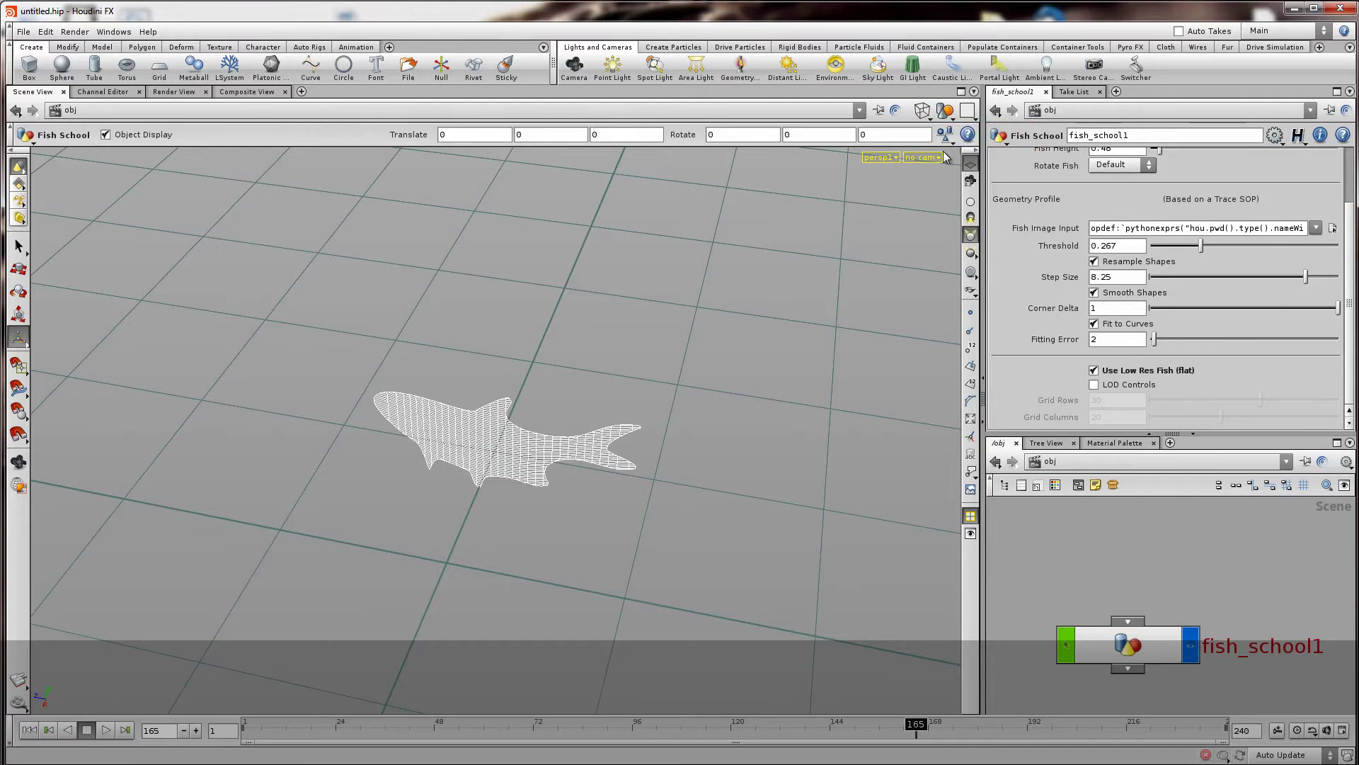
pyautogui.press('Escape')
pyautogui.moveTo(618, 450); pyautogui.dragTo(744, 397)
pyautogui.press('Return')
# Enable the LOD controls and compare the mesh with the low-resolution fish off and on again
pyautogui.click(1095, 385)
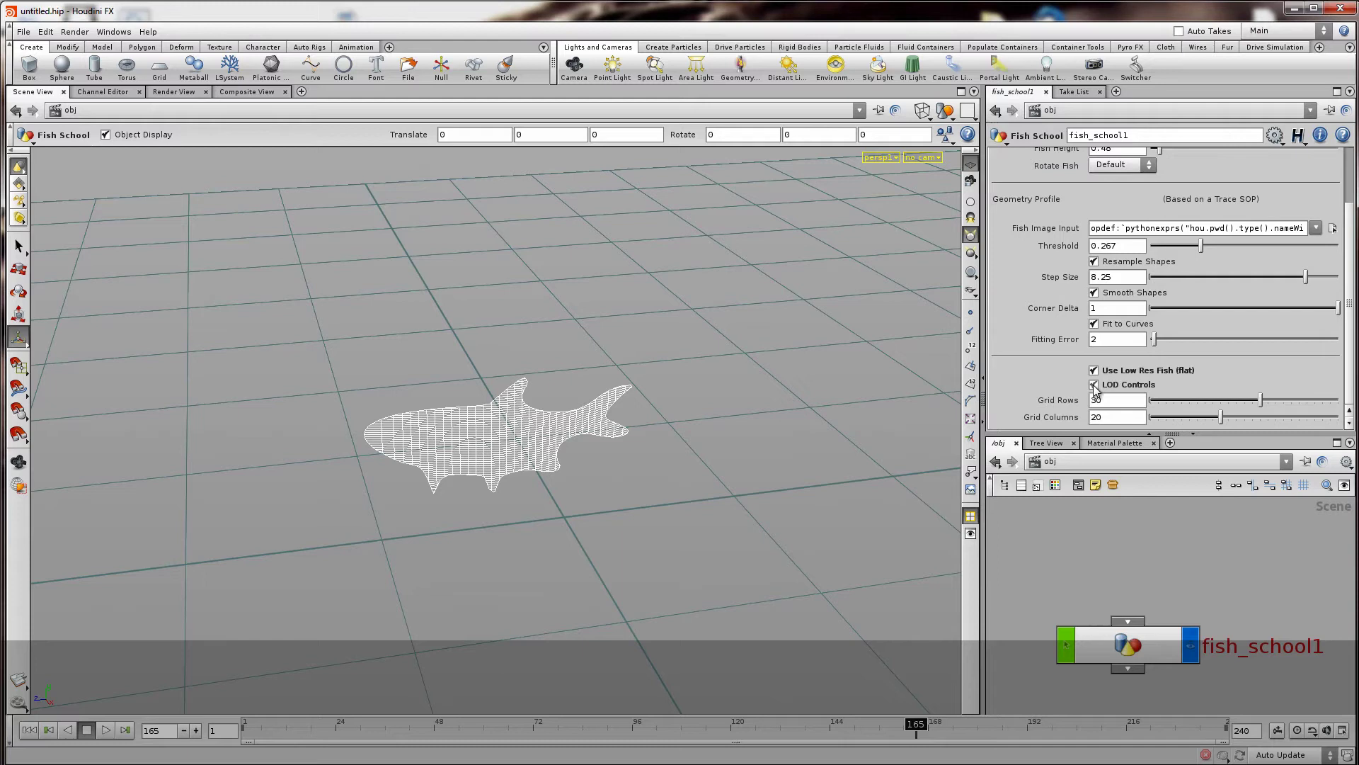
pyautogui.click(1095, 371)
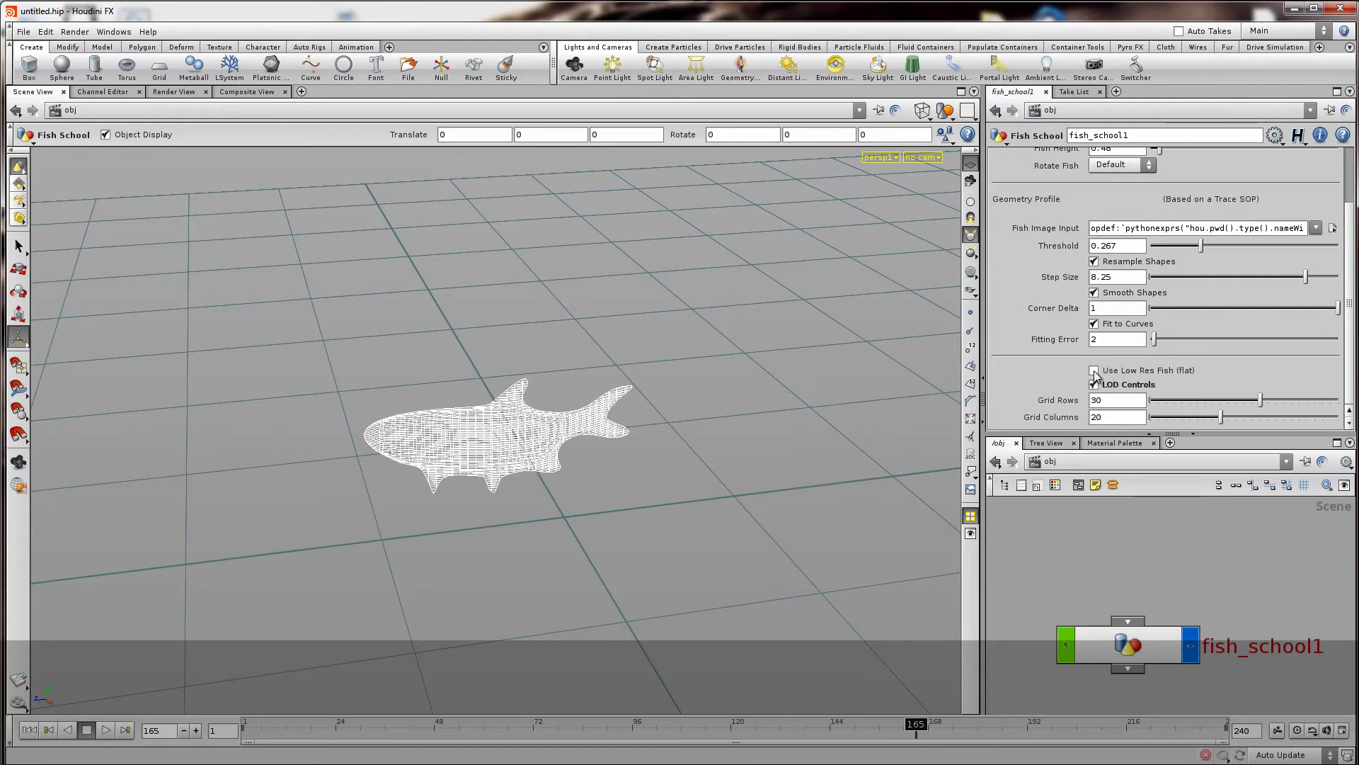
pyautogui.click(1095, 371)
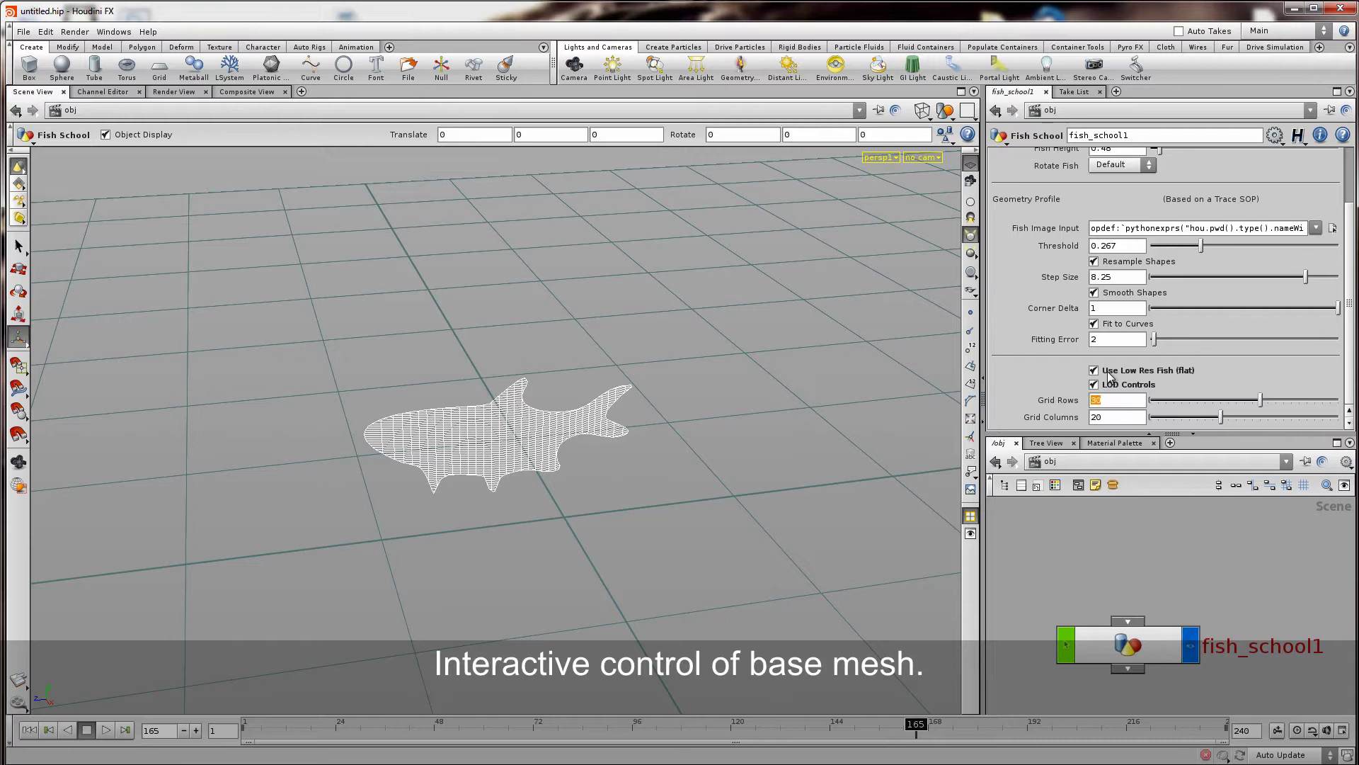
# Set the fish mesh to 20 grid rows and 10 grid columns
pyautogui.write('20')
pyautogui.press('Tab')
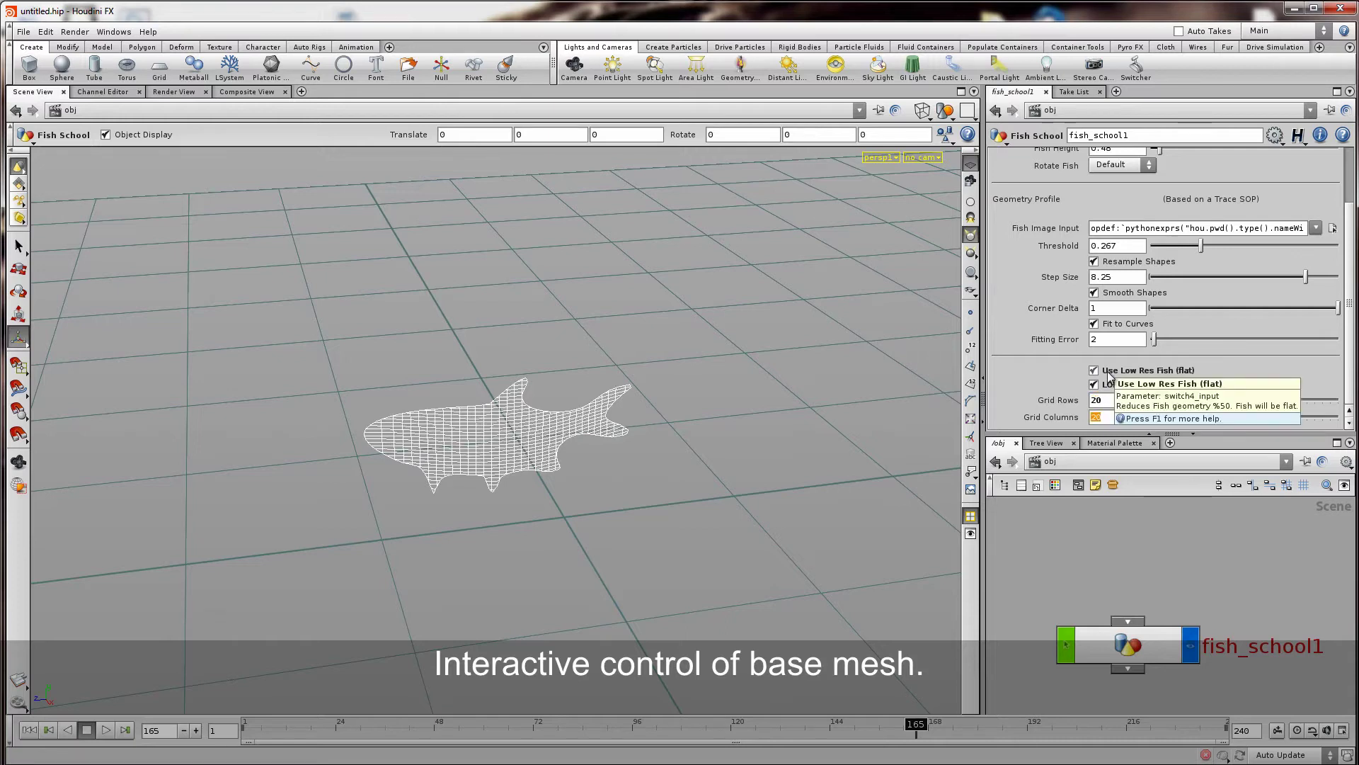
pyautogui.write('10')
pyautogui.press('Return')
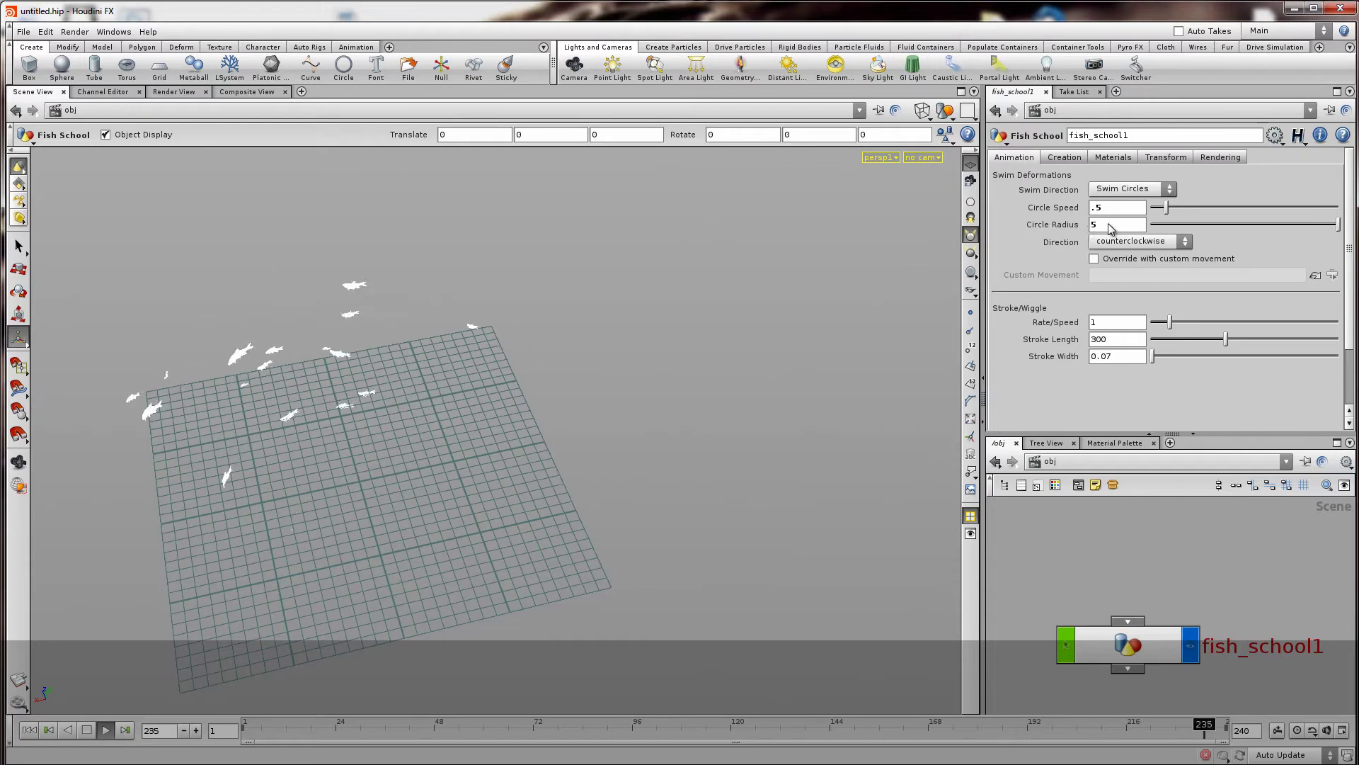
# Set the radius of the school's swim circle to 10
pyautogui.doubleClick(1110, 224)
pyautogui.write('1')
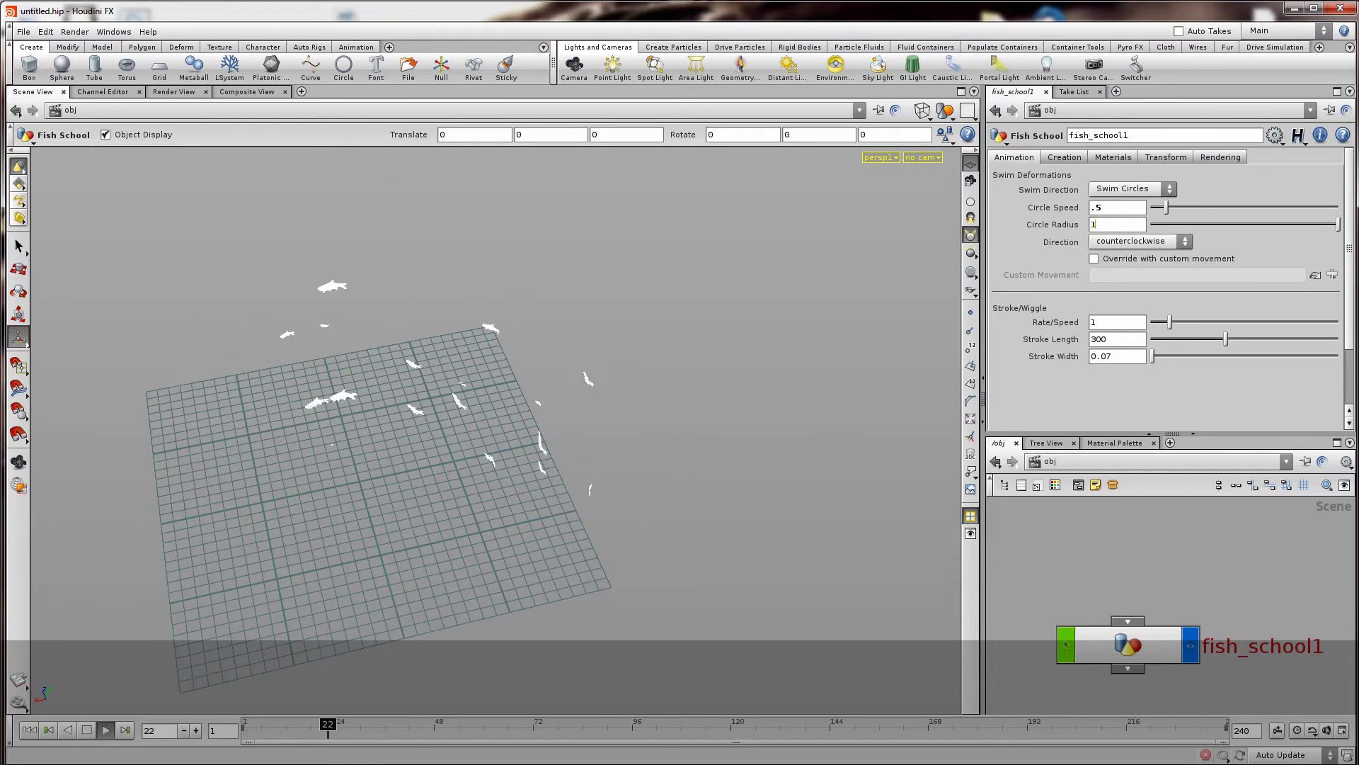
pyautogui.write('0')
pyautogui.press('Return')
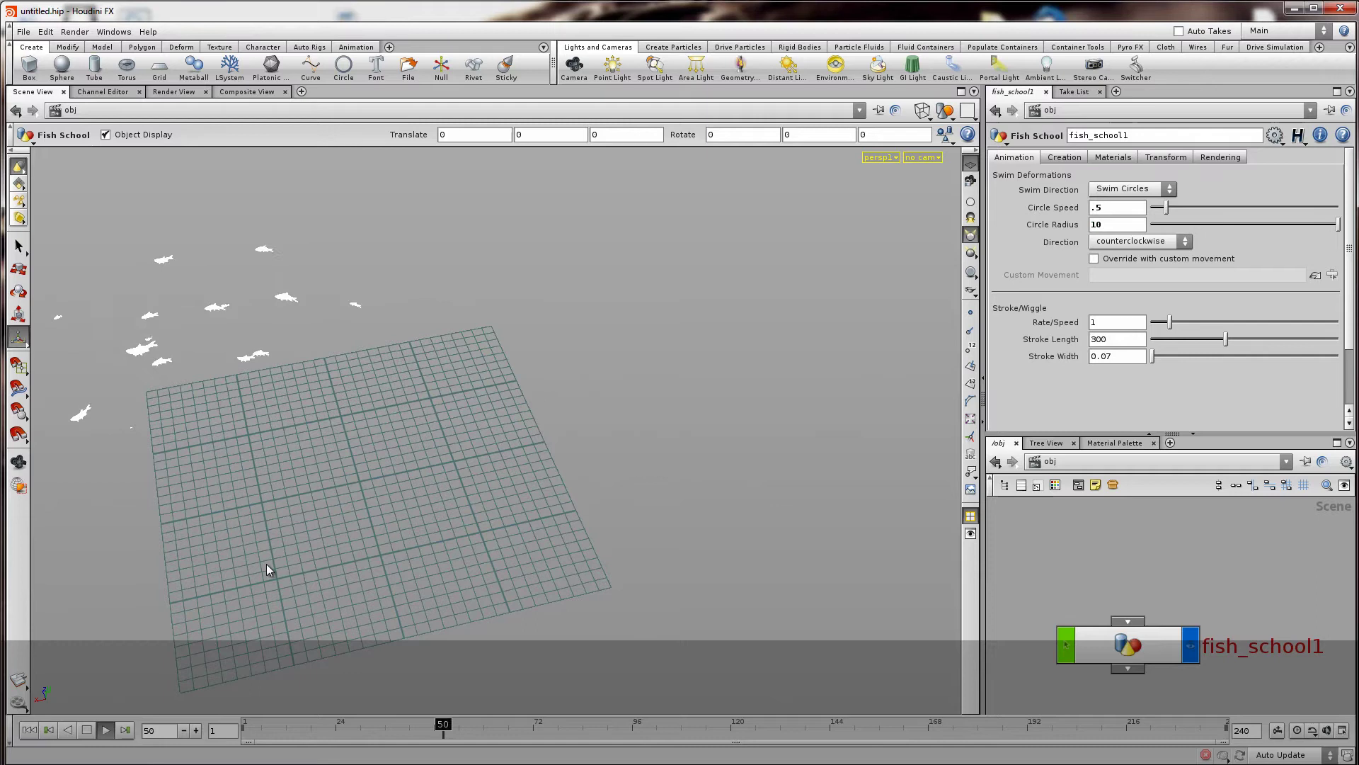
# Examine the school swimming its circle from different viewpoints and stop the playback
pyautogui.press('Escape')
pyautogui.moveTo(267, 564); pyautogui.dragTo(429, 444)
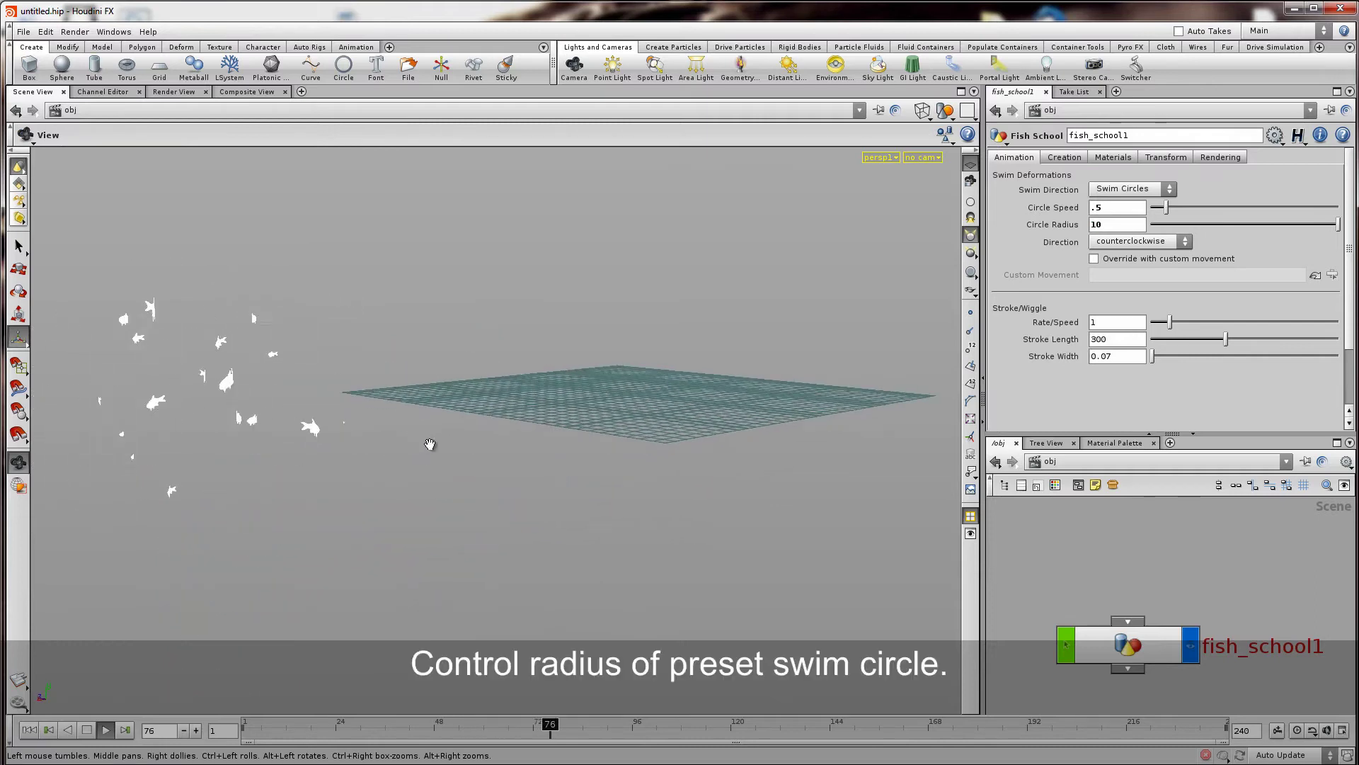
pyautogui.moveTo(429, 444); pyautogui.dragTo(621, 416, button='right')
pyautogui.press('Return')
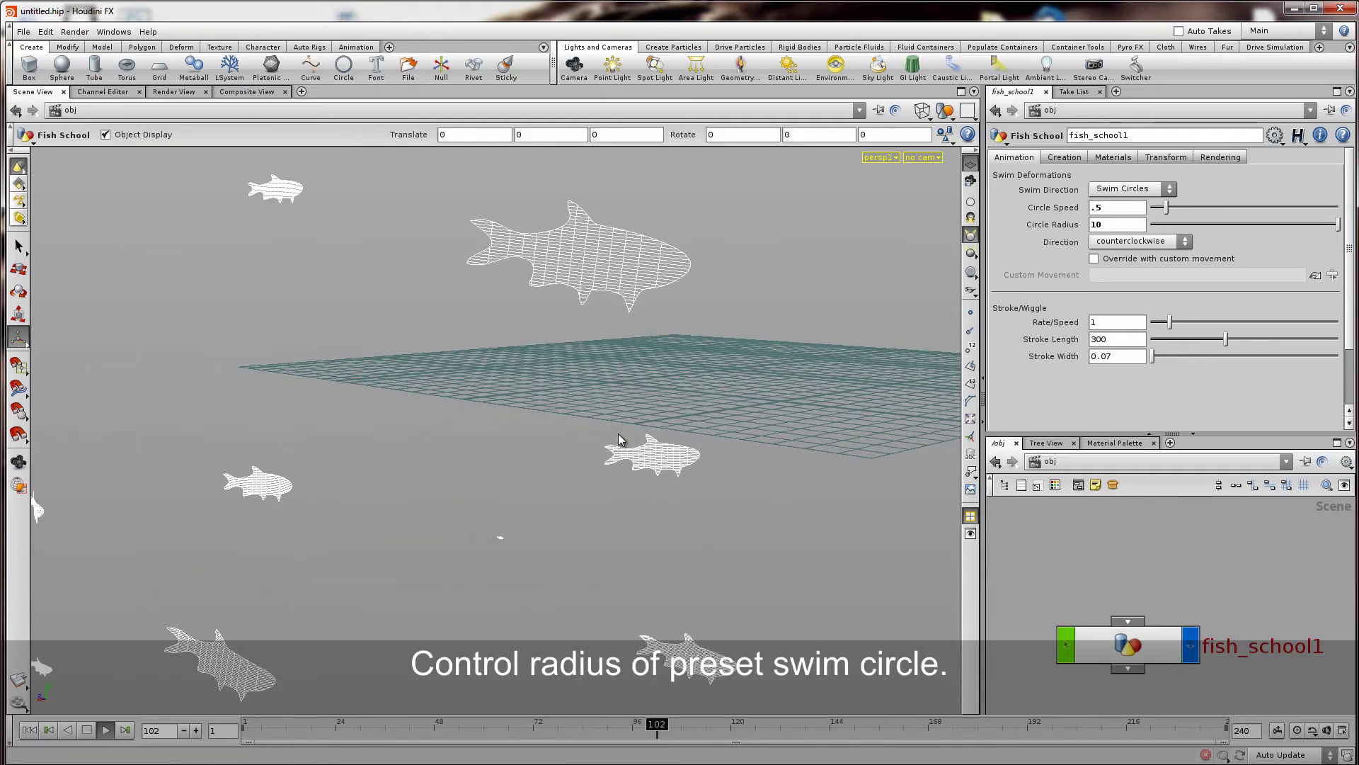
pyautogui.click(87, 730)
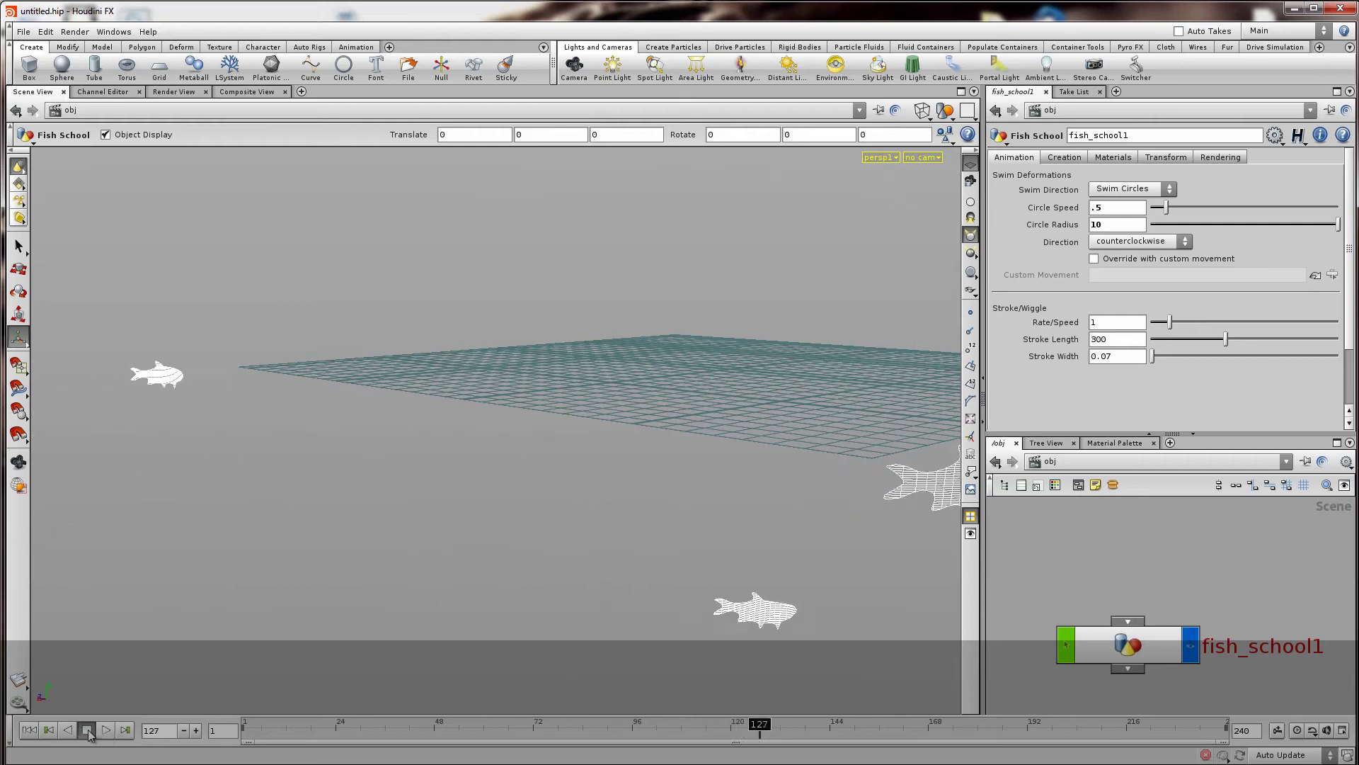
pyautogui.press('Escape')
pyautogui.moveTo(783, 455); pyautogui.dragTo(691, 394)
pyautogui.press('Return')
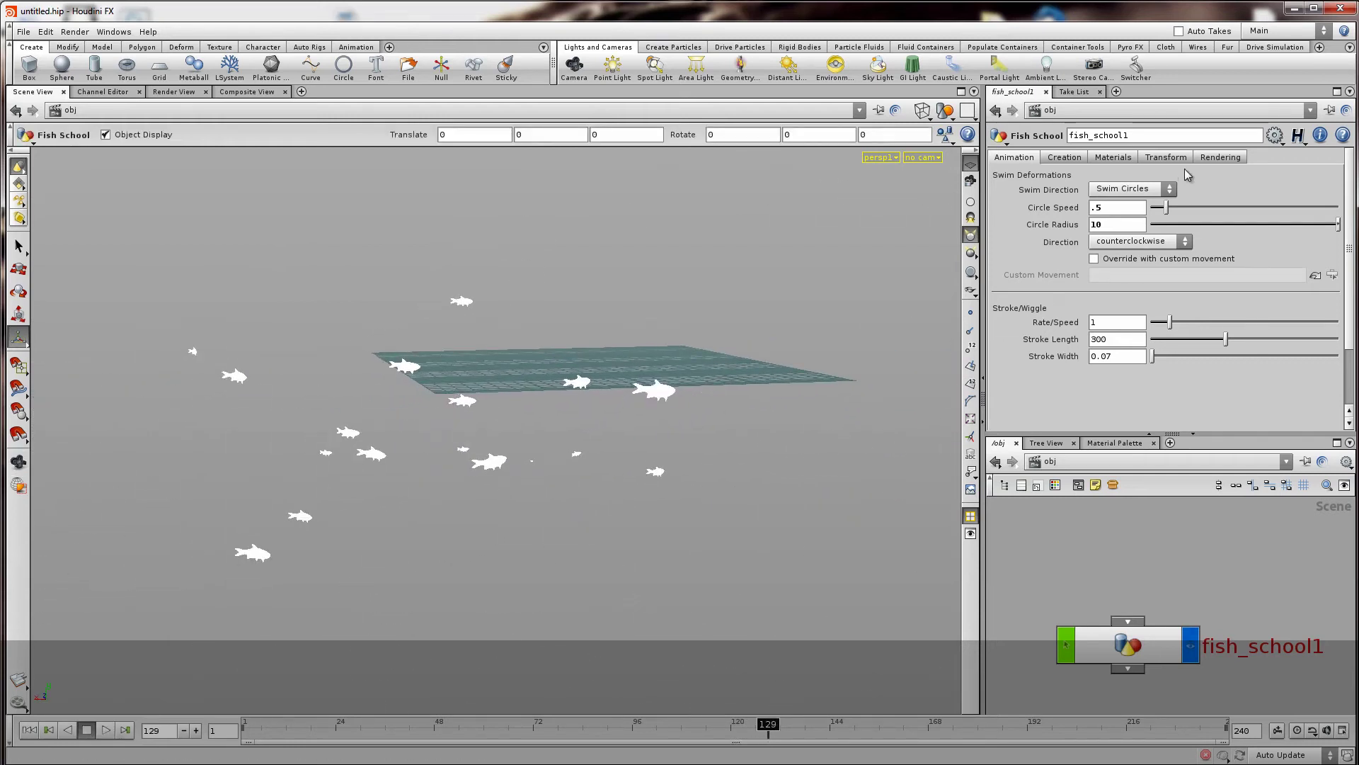
# Replace the fish image input with Fish_Kissing_TRANSP.jpg to generate a new fish model
pyautogui.click(1113, 158)
pyautogui.click(1069, 158)
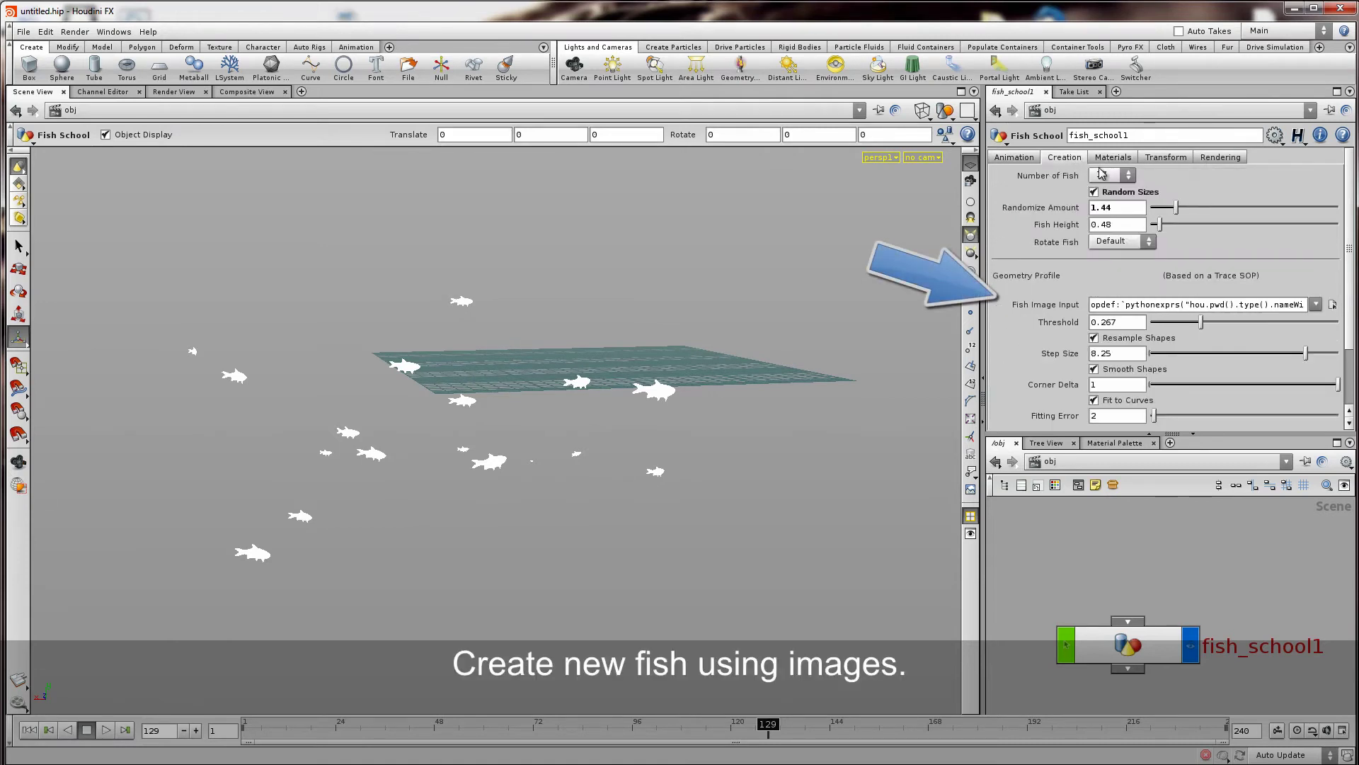
pyautogui.click(1332, 305)
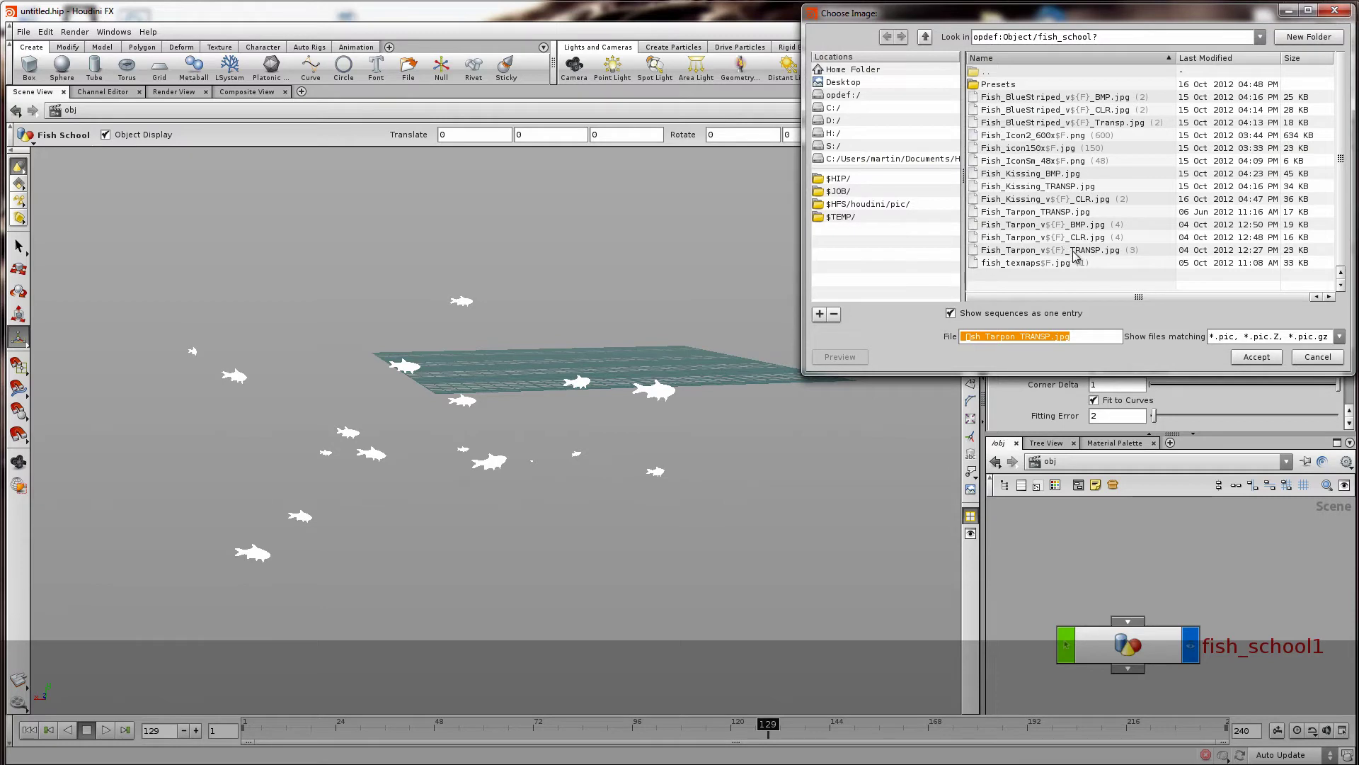
pyautogui.click(1045, 187)
pyautogui.click(1257, 358)
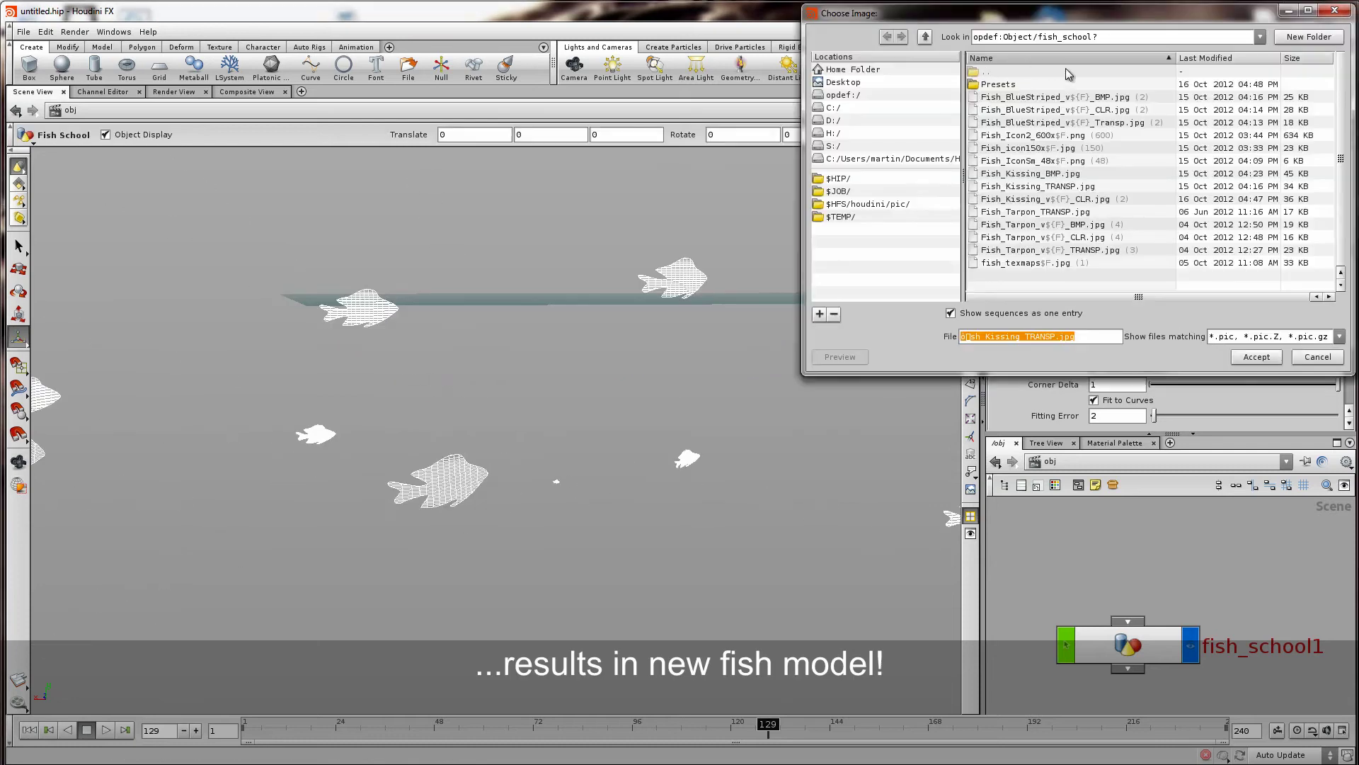
# Use the image sequence Fish_BlueStriped_v${F}_Transp.jpg as the fish image input
pyautogui.click(1102, 124)
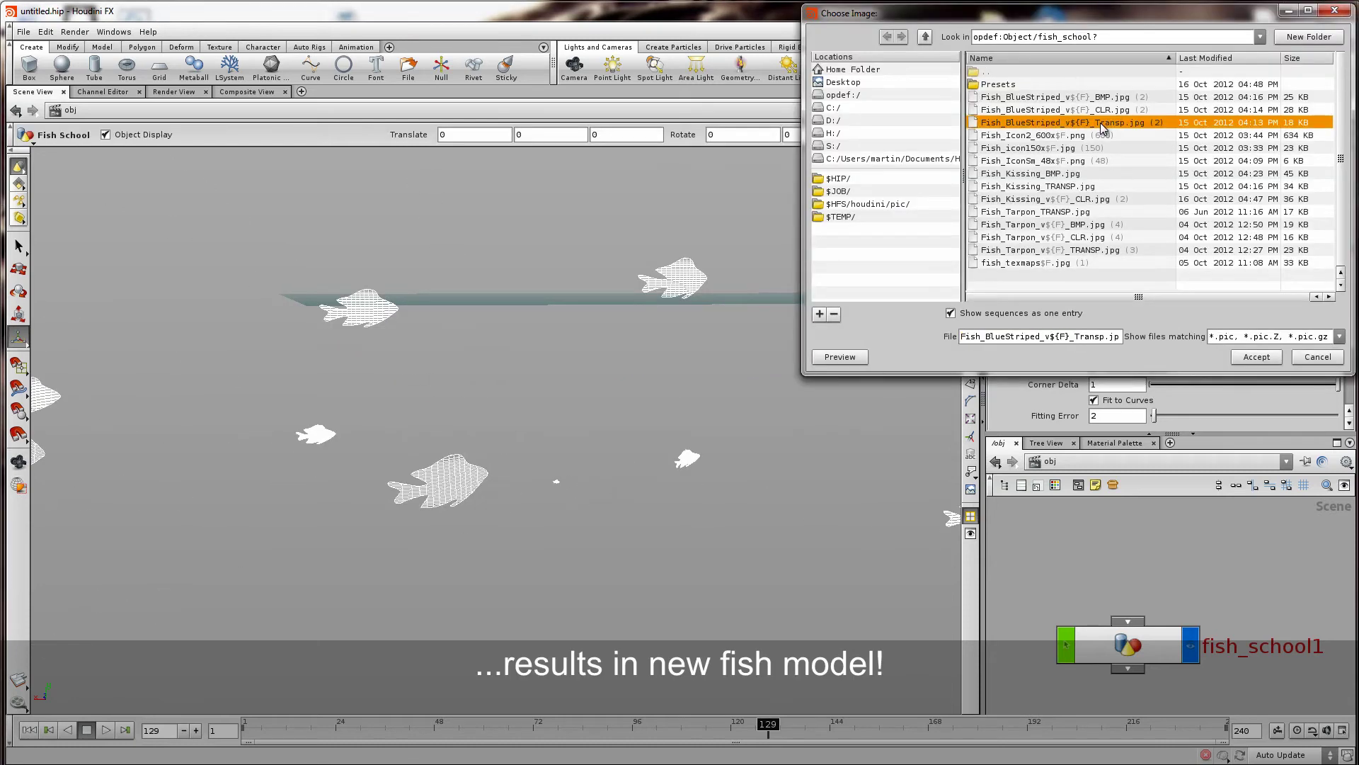
pyautogui.click(1256, 357)
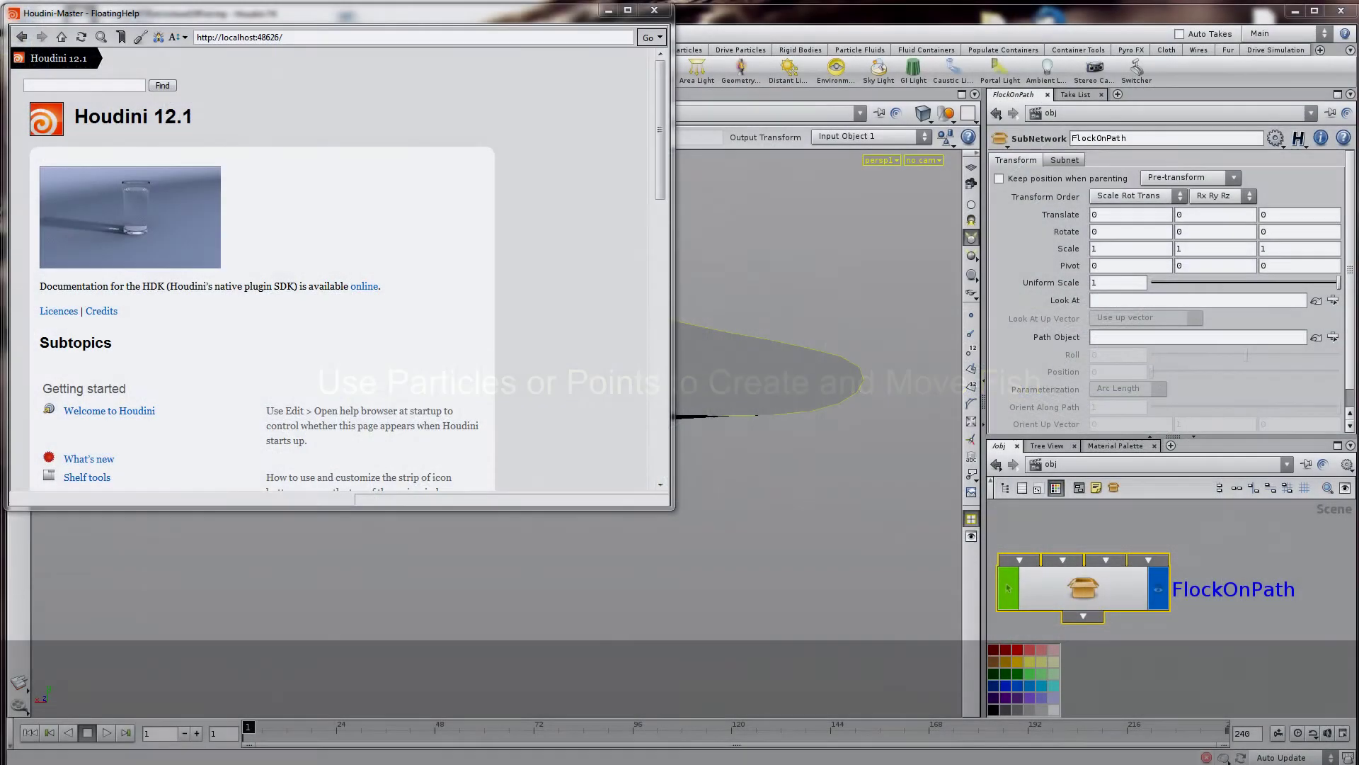
# Search the Houdini help for "flock"
pyautogui.click(80, 83)
pyautogui.write('flock')
pyautogui.press('Return')
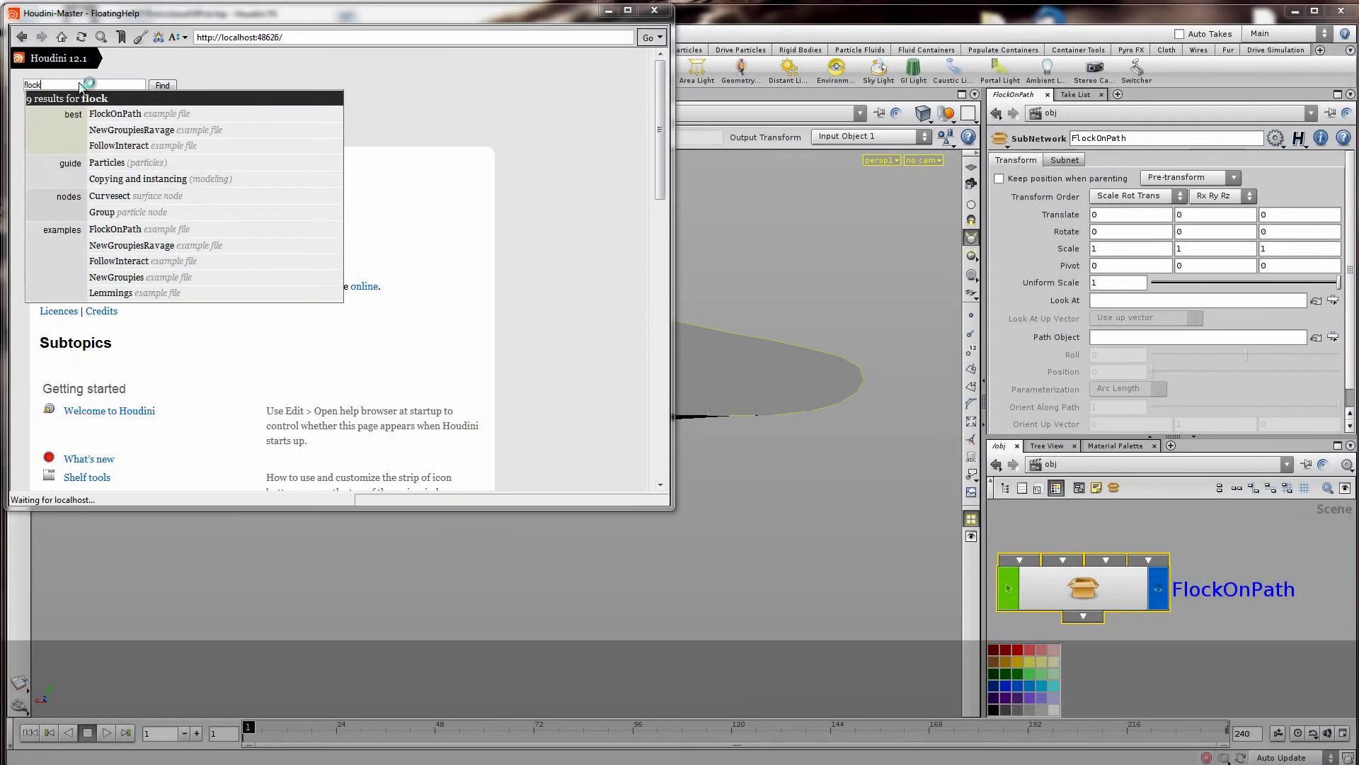
# Open the FlockOnPath example from the help results and play its animation with point numbers displayed
pyautogui.click(148, 153)
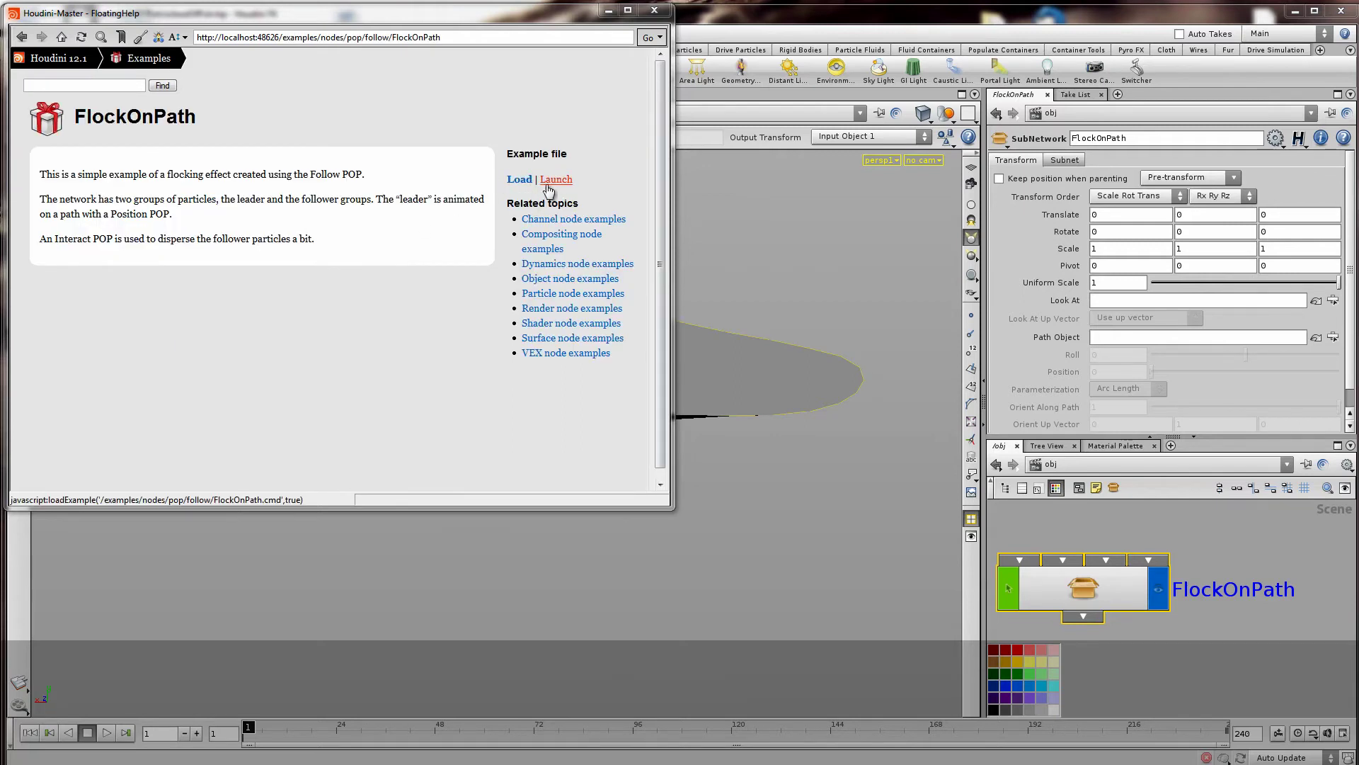
pyautogui.click(653, 11)
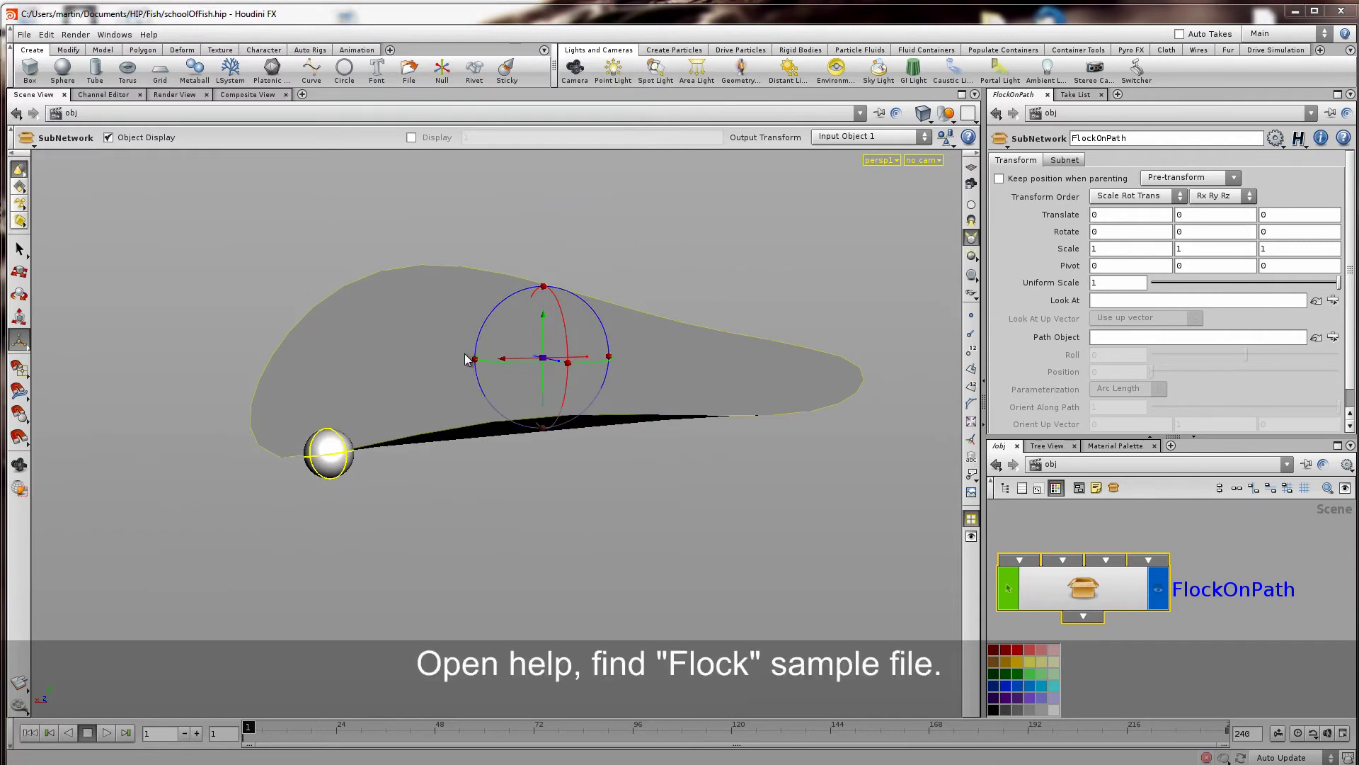
pyautogui.scroll(1, 1130, 590)
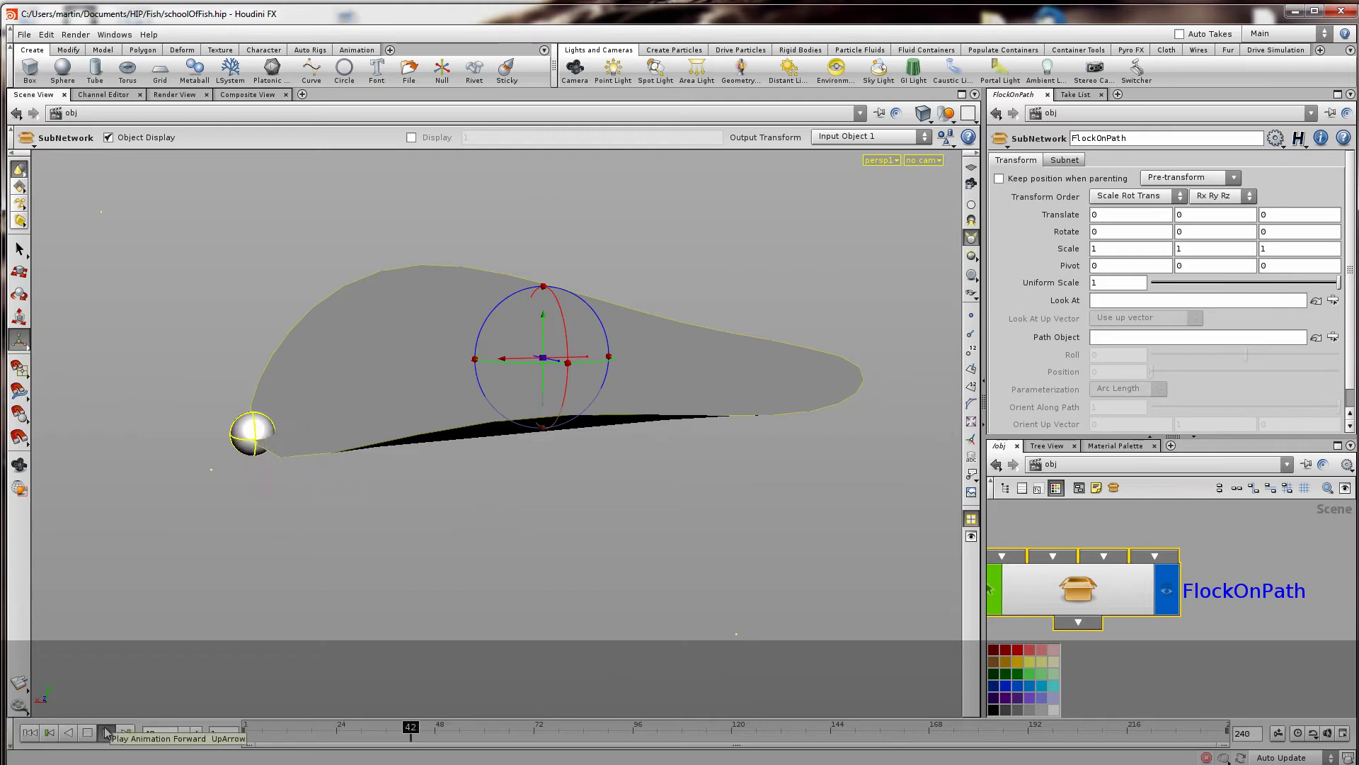
pyautogui.click(972, 352)
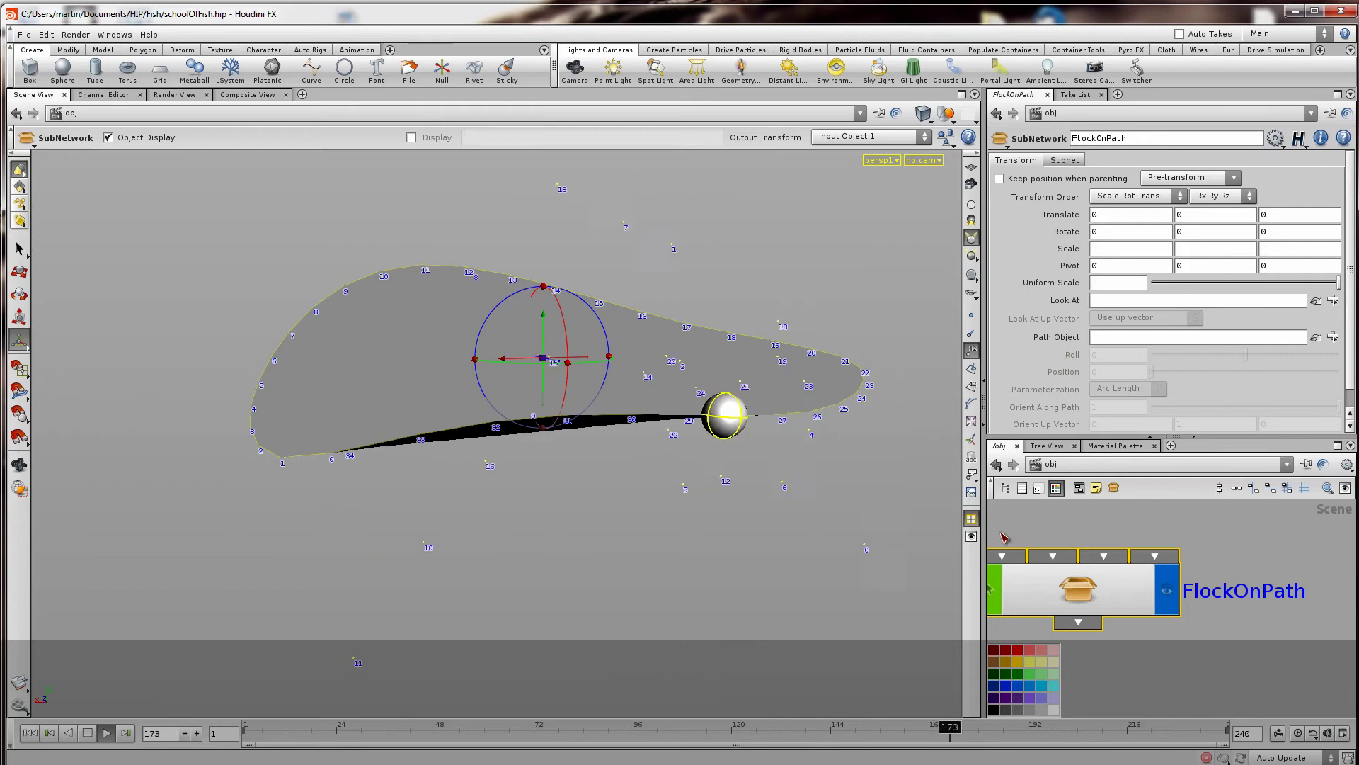
# Go inside the FlockOnPath subnet and hide the path object
pyautogui.doubleClick(1107, 601)
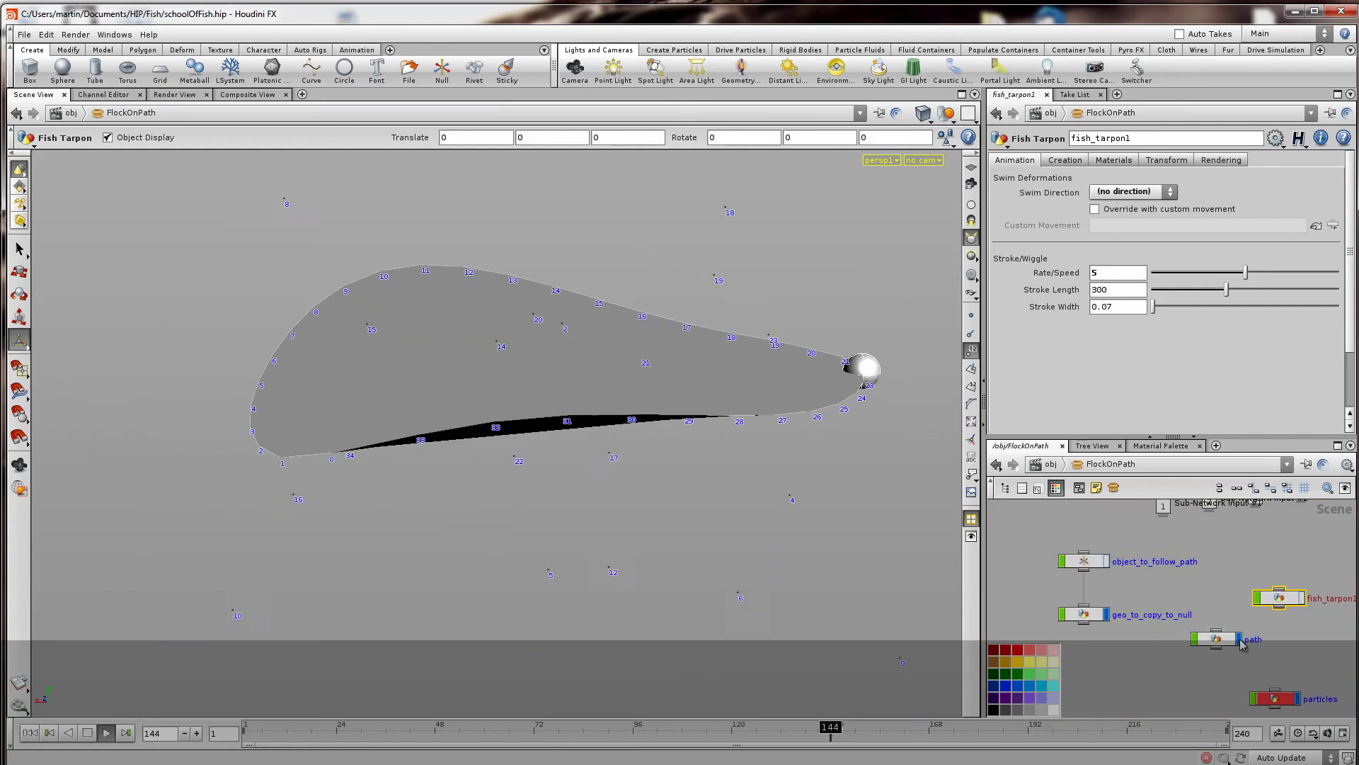
pyautogui.click(1238, 639)
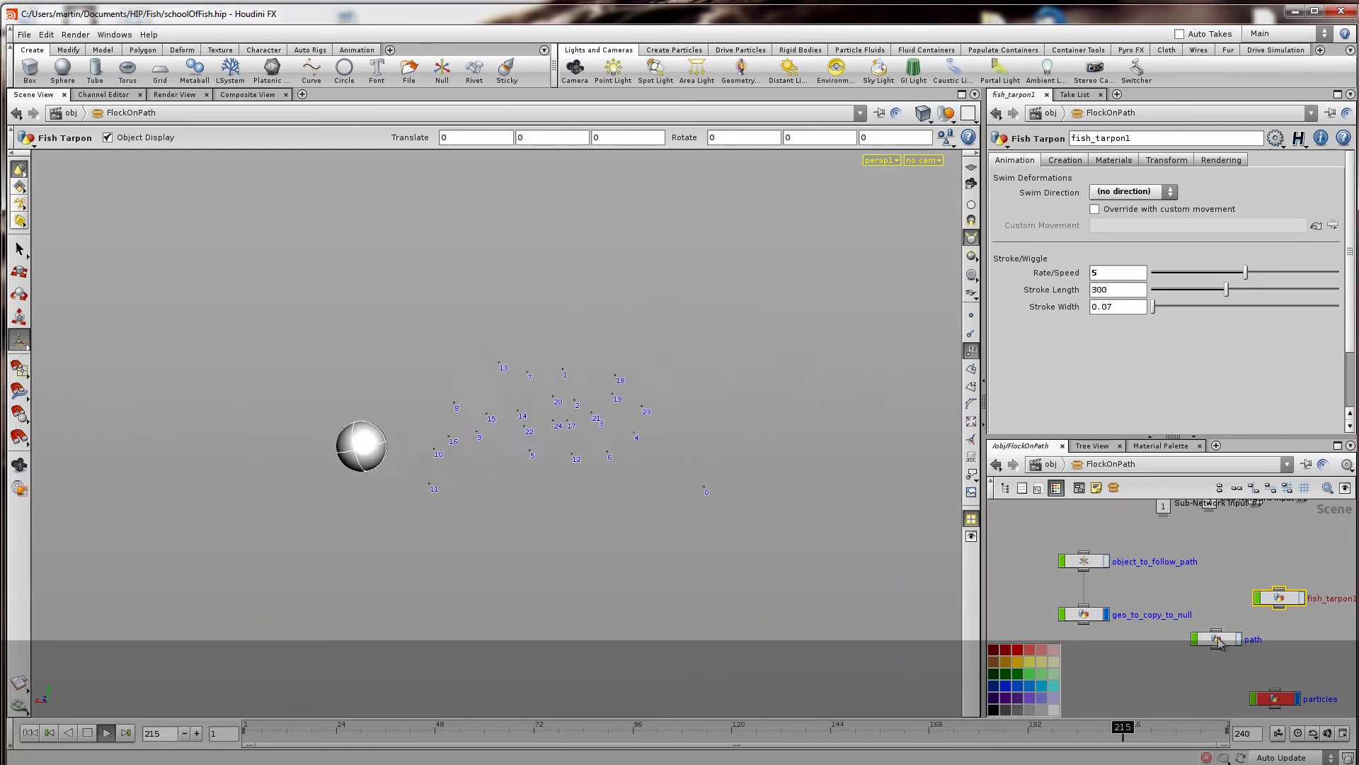
# Override fish_tarpon1's swim direction with custom movement driven by the particles object at /obj/FlockOnPath/particles
pyautogui.click(1095, 210)
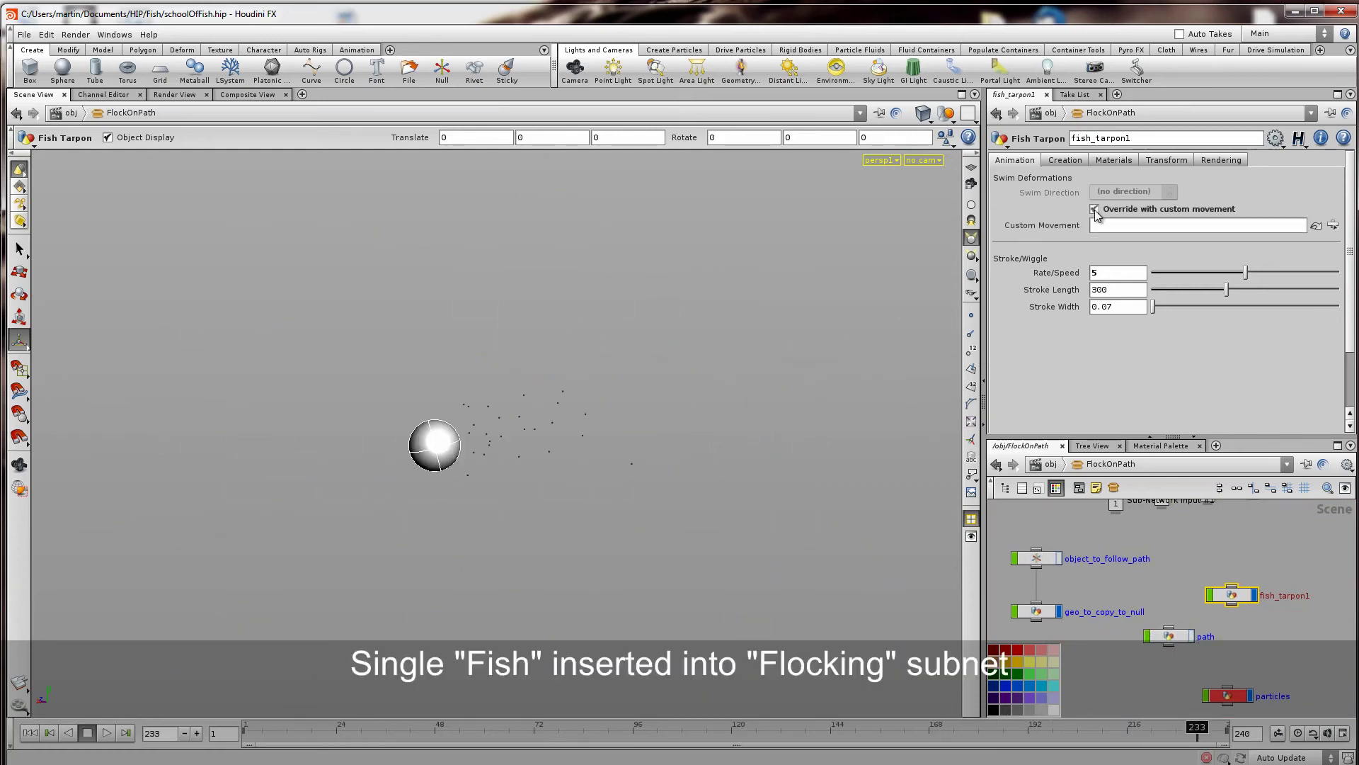
pyautogui.click(1221, 697)
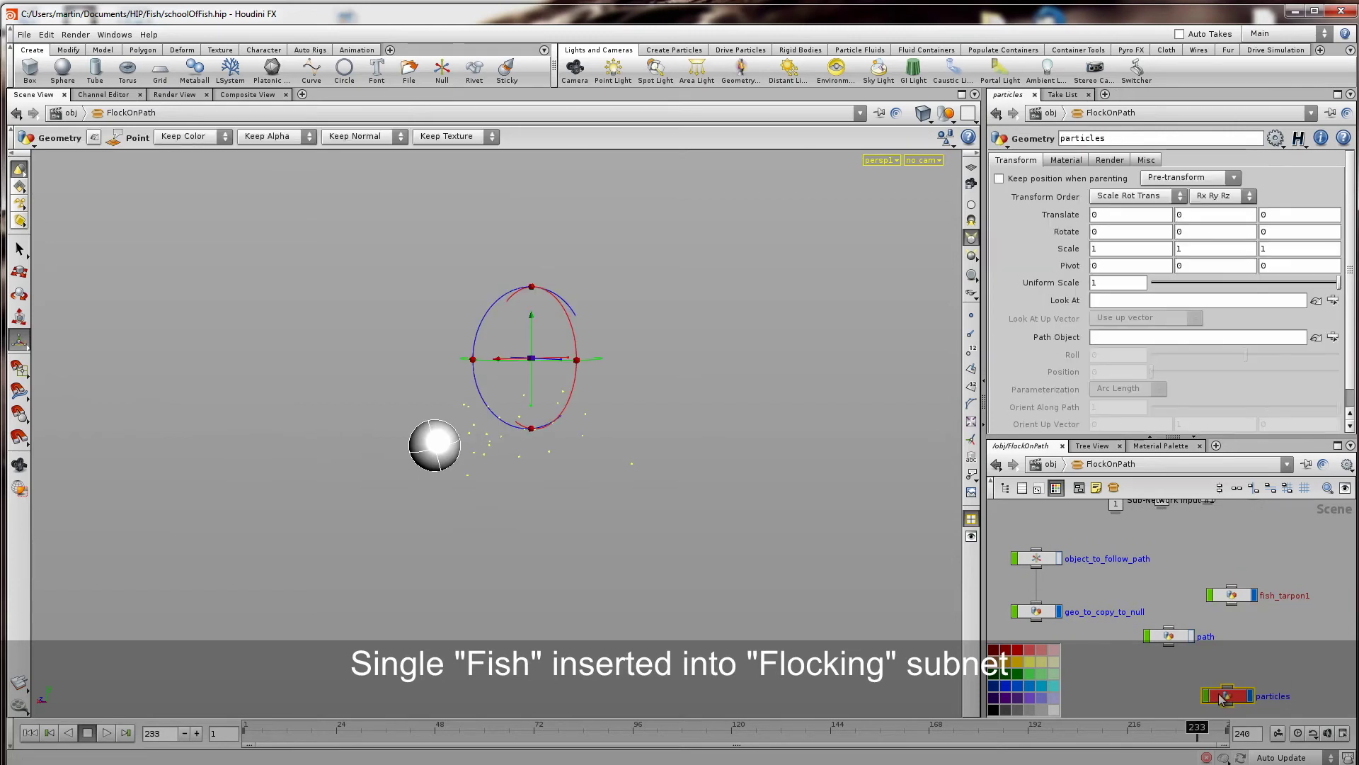
pyautogui.moveTo(1204, 698); pyautogui.dragTo(1153, 686)
pyautogui.click(1232, 595)
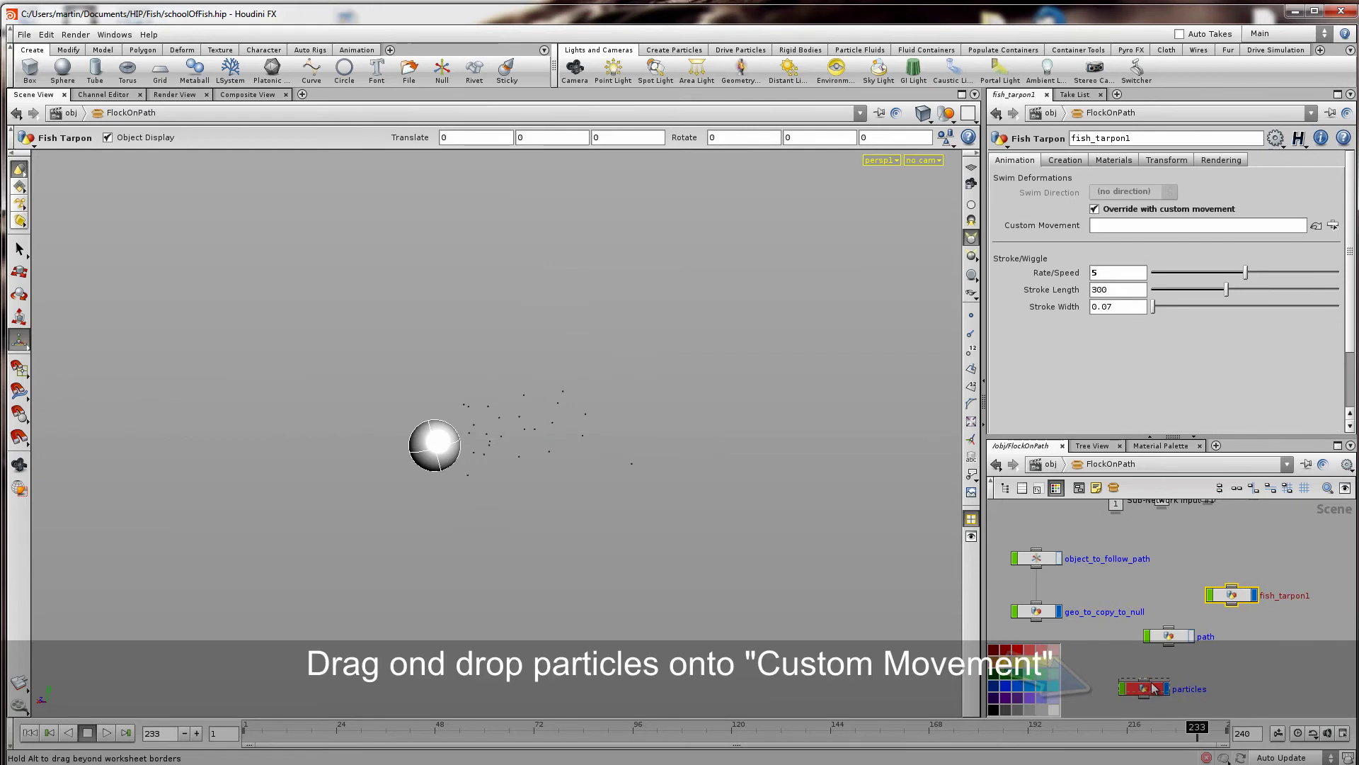
pyautogui.moveTo(1118, 230); pyautogui.dragTo(1117, 225)
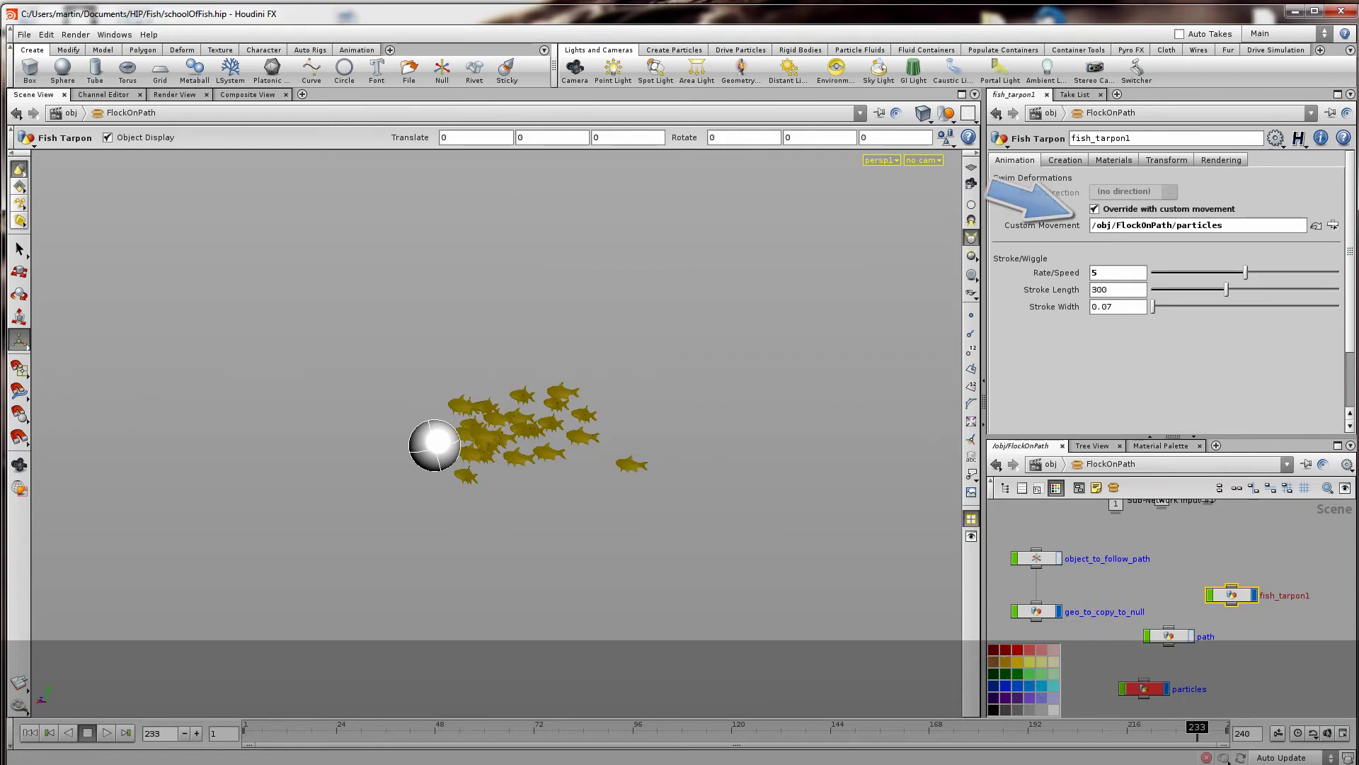
# Review fish_tarpon1's geometry profile and LOD settings and play the particle-driven fish flock from frame 1
pyautogui.click(29, 733)
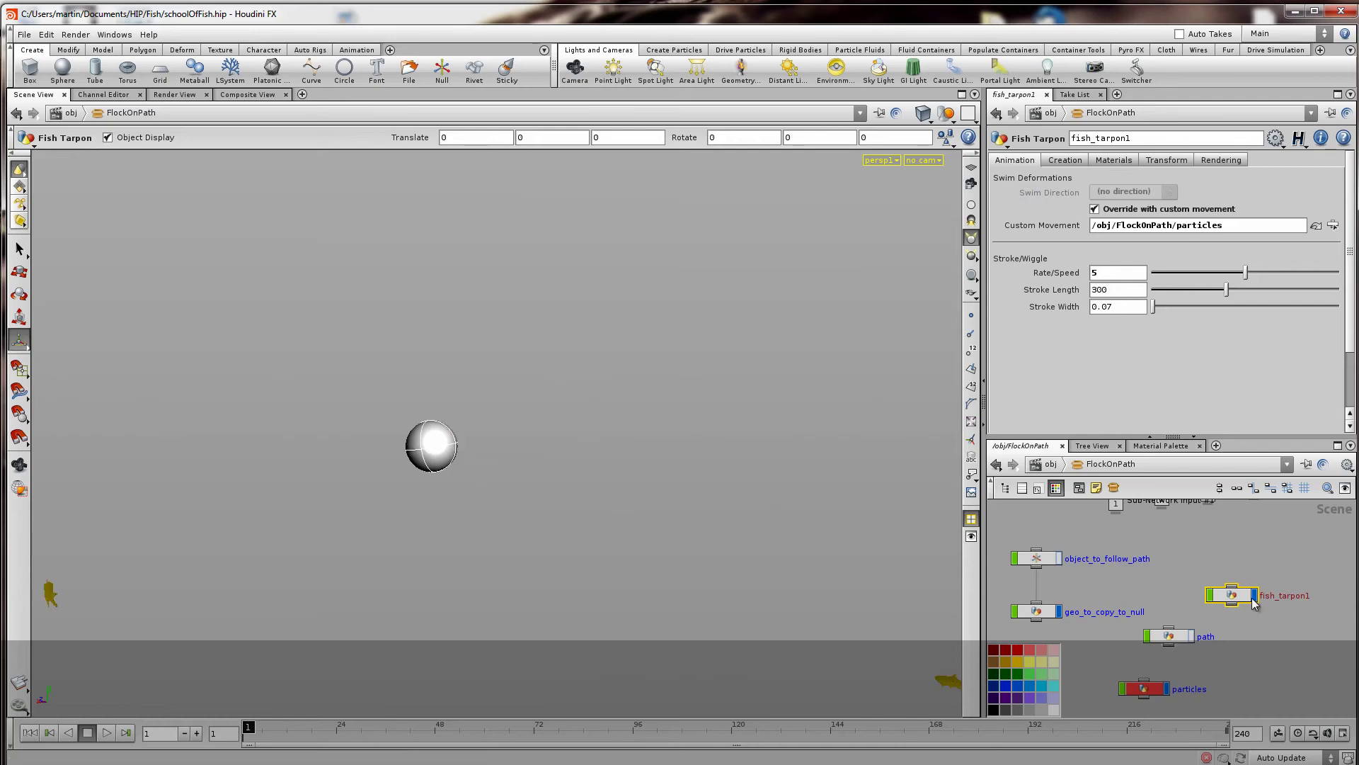
pyautogui.scroll(-10, 1104, 389)
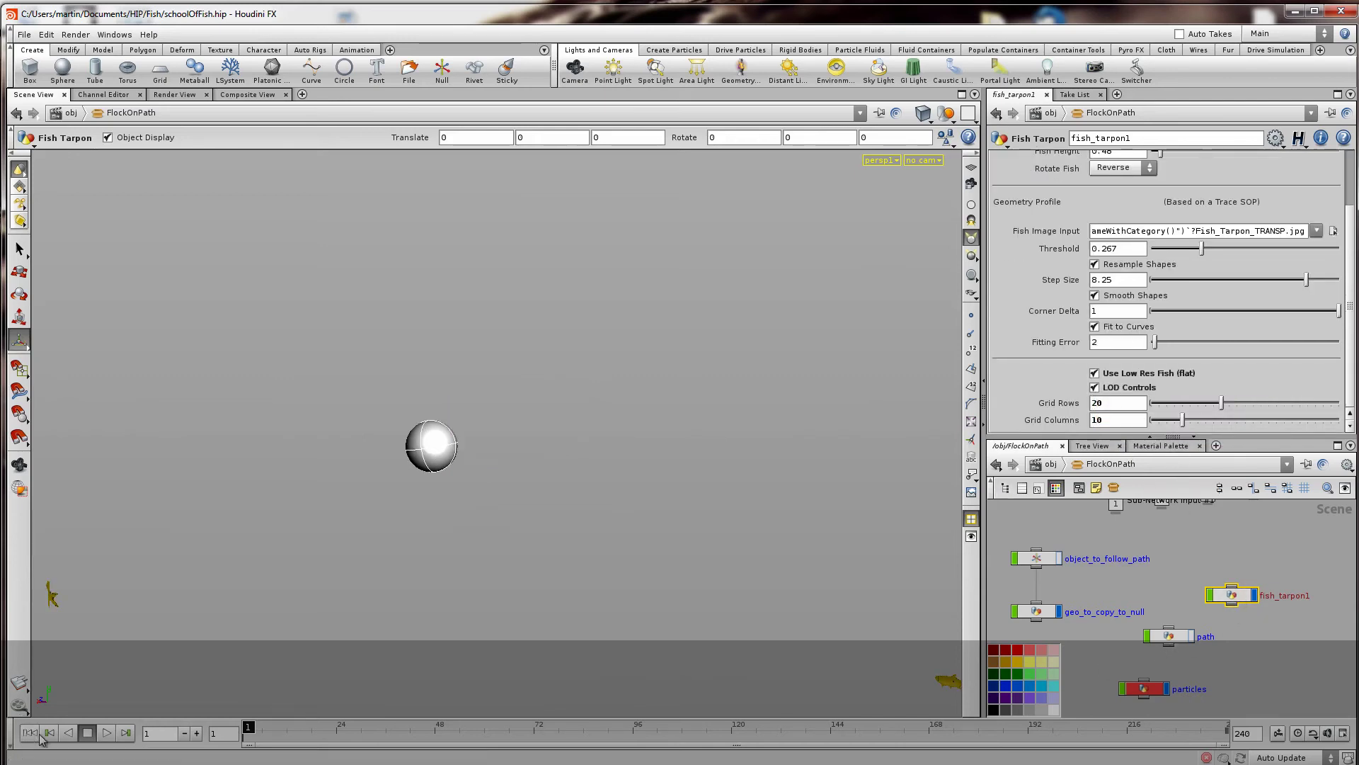
pyautogui.click(105, 733)
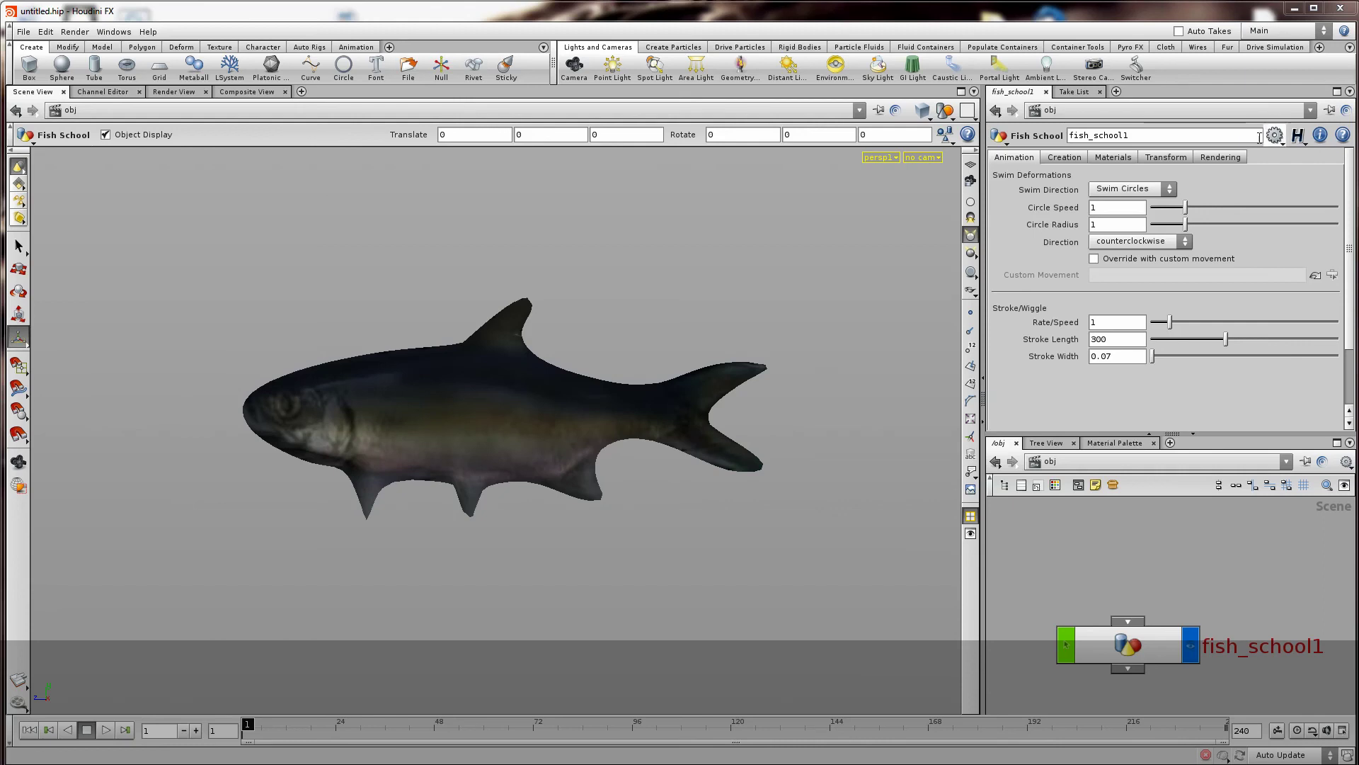
# Apply the Angelfish, Kissing Fish and Tarpon presets to fish_school1 one after another
pyautogui.click(1275, 136)
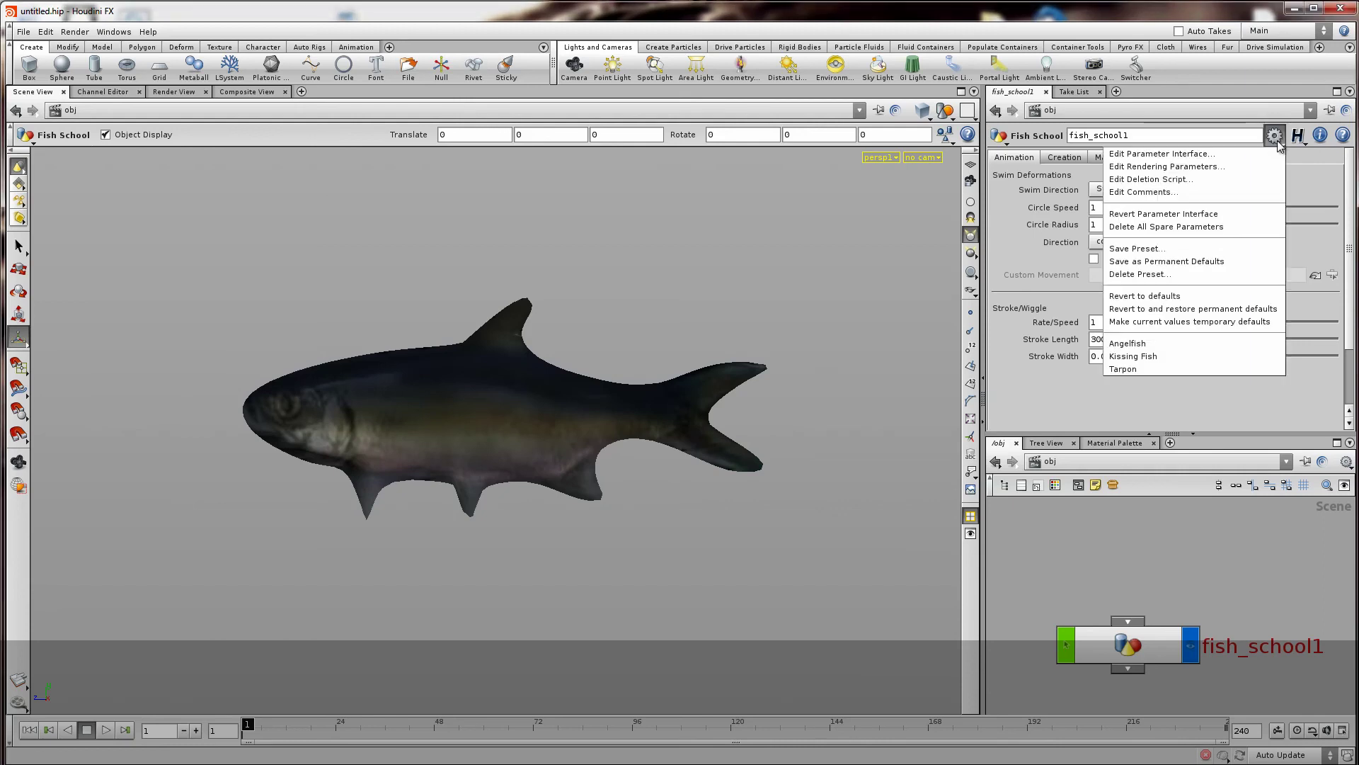
pyautogui.click(1163, 343)
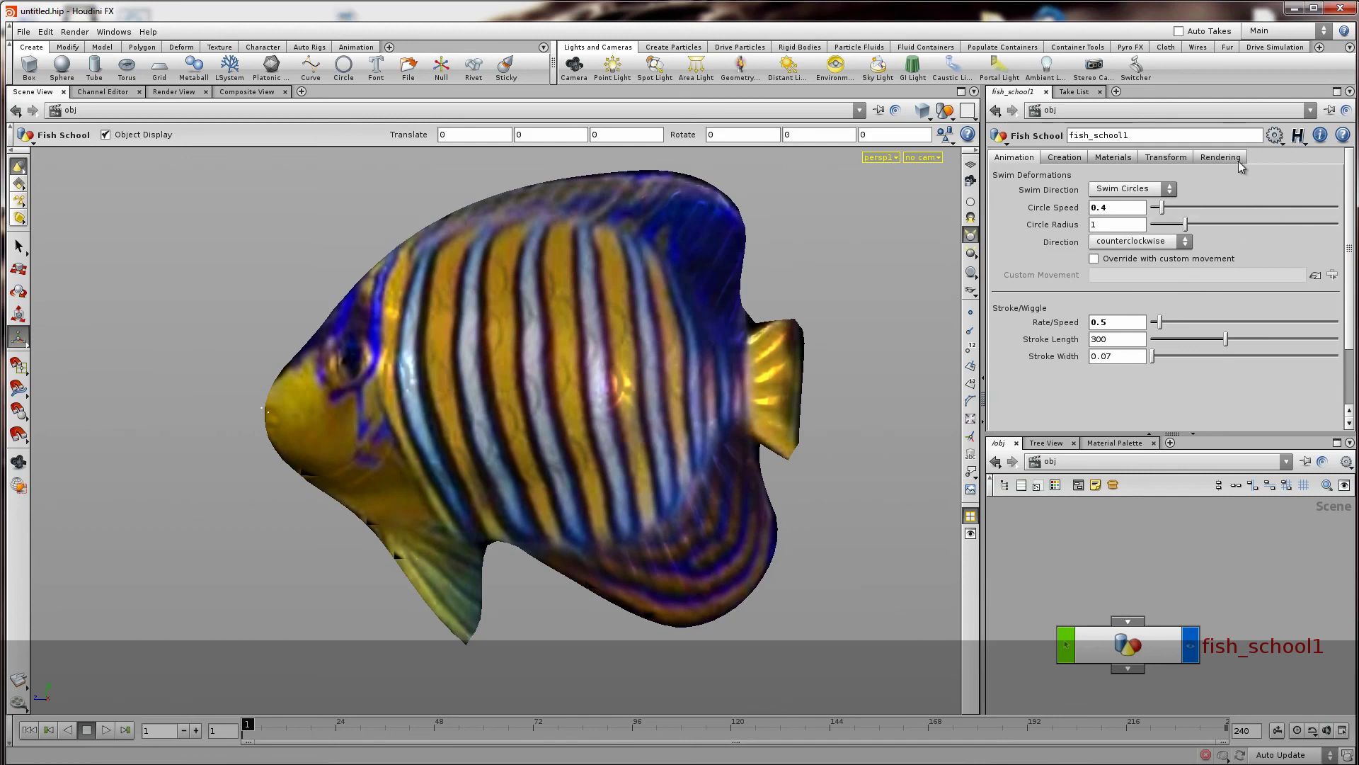
pyautogui.click(1275, 137)
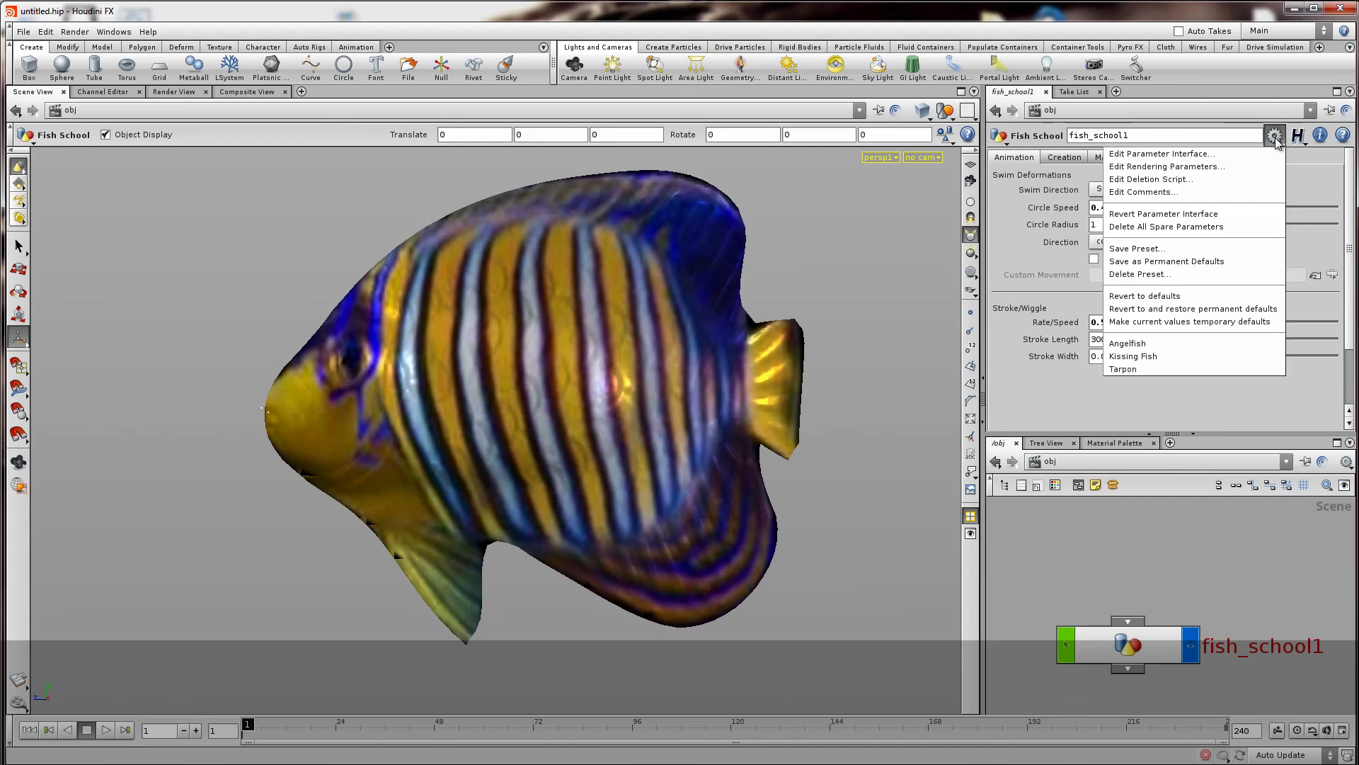
pyautogui.click(1154, 368)
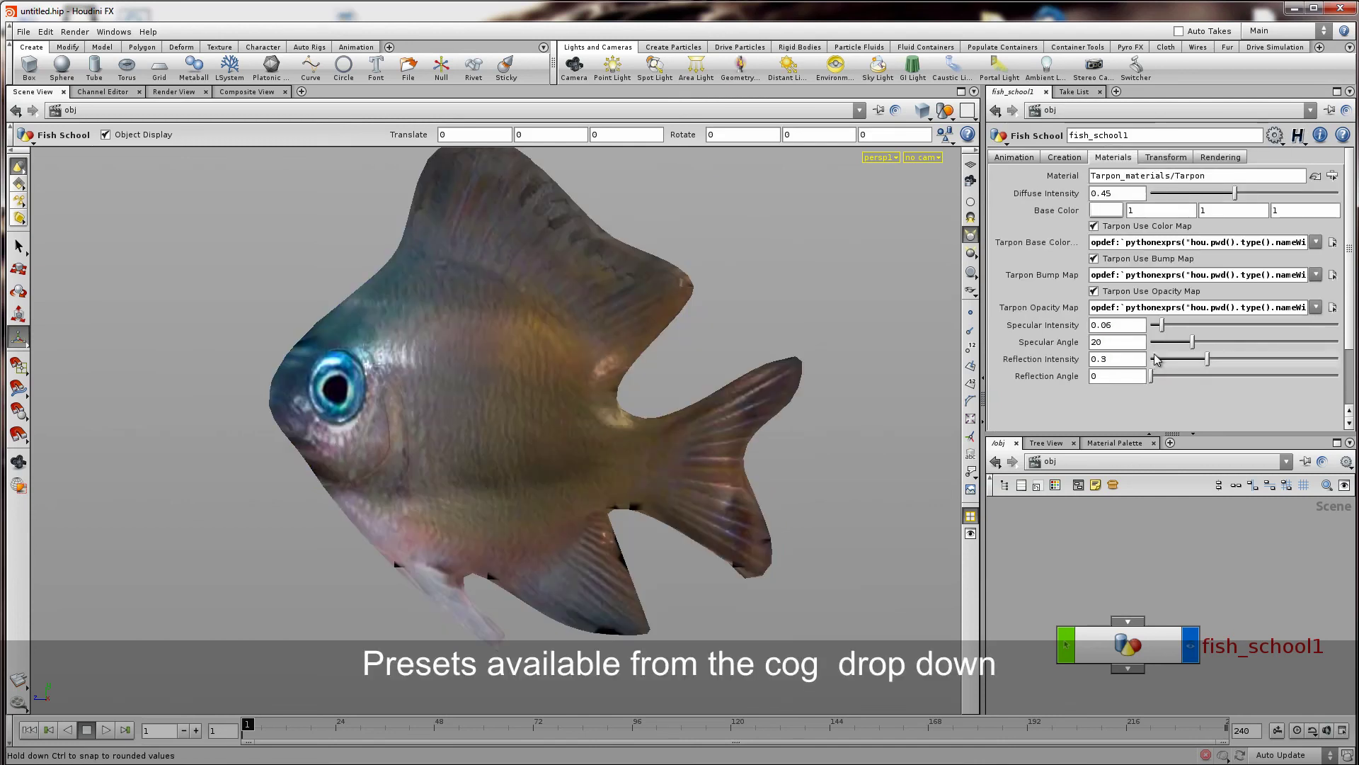
pyautogui.click(1277, 137)
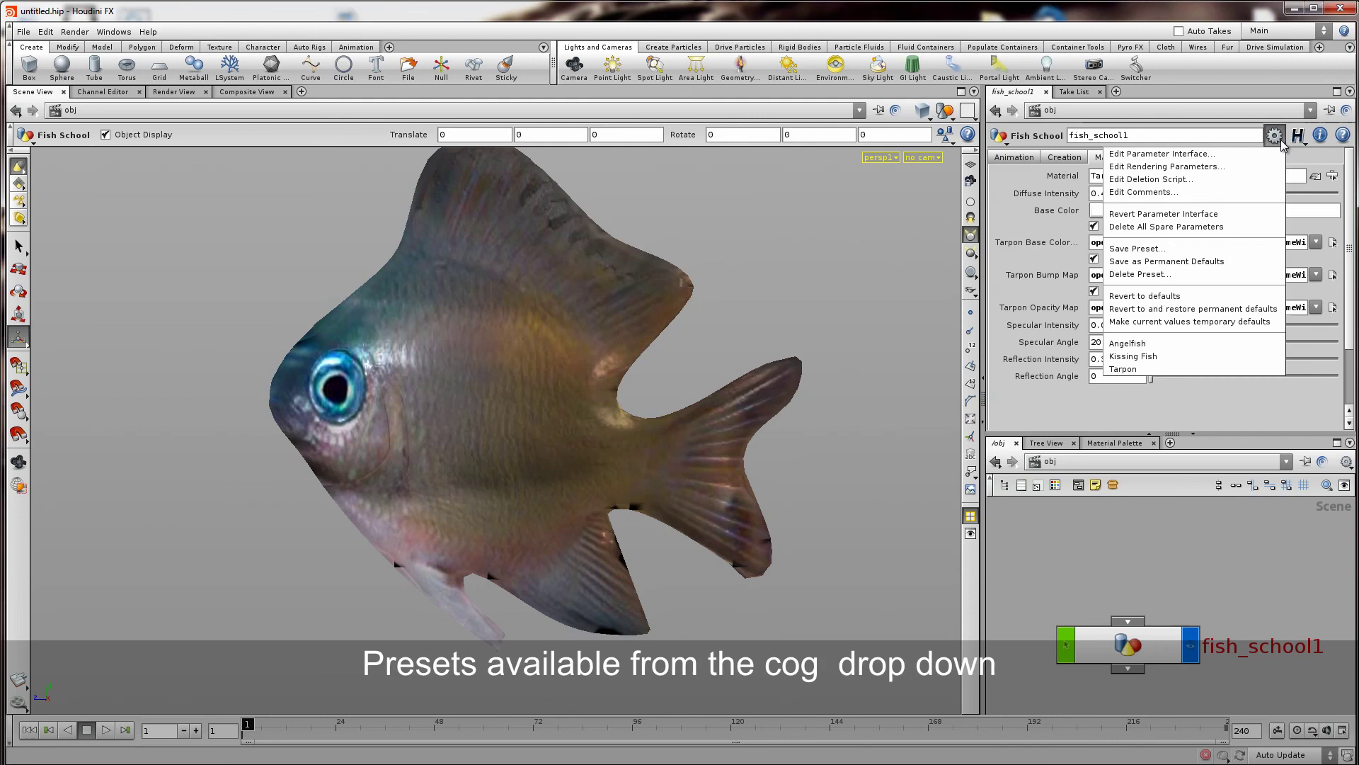
pyautogui.click(1139, 369)
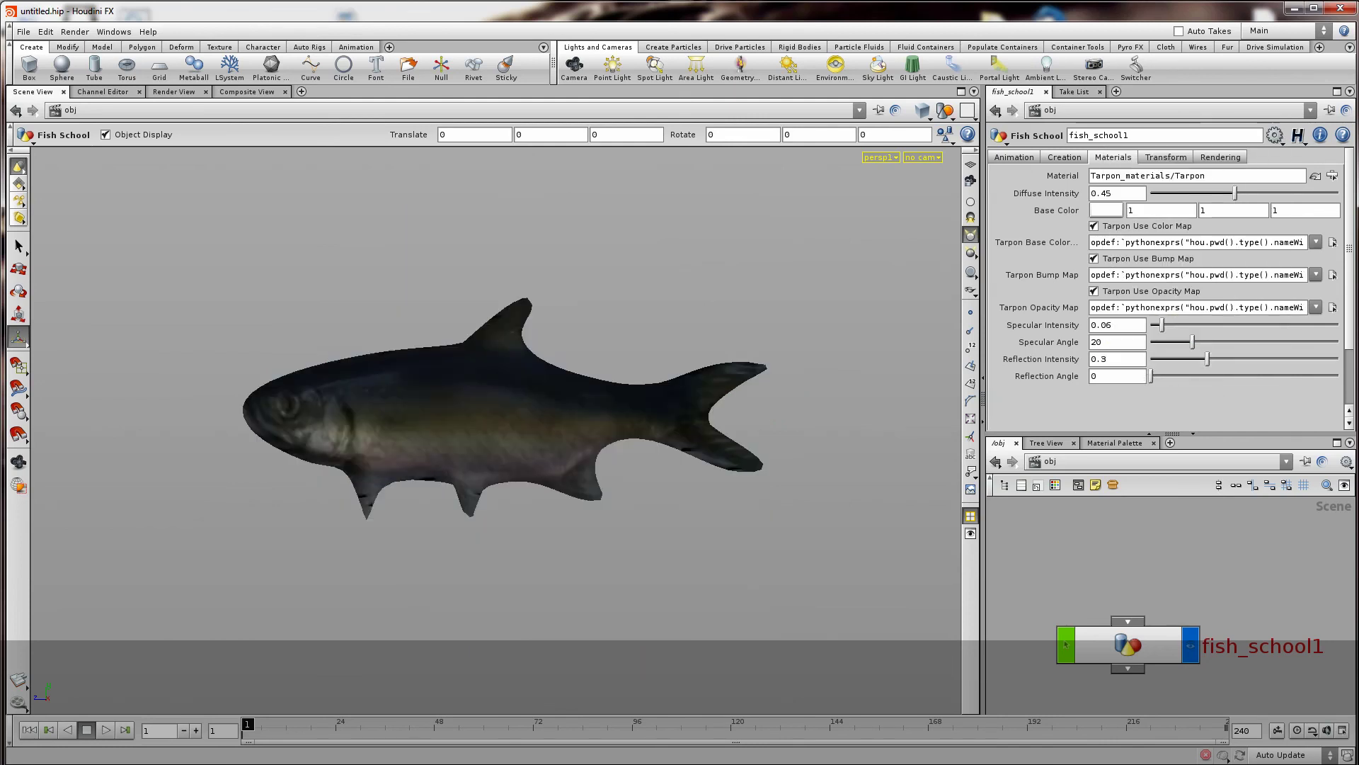